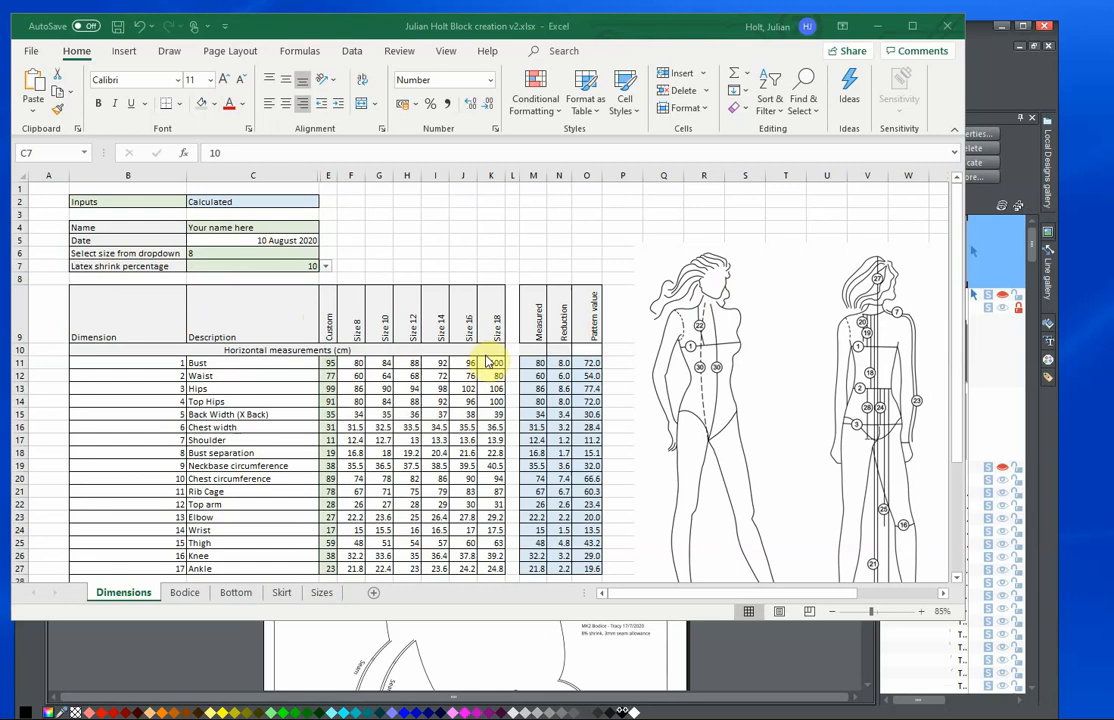
# Look at the block chart on the Bodice sheet, and return to the Dimensions sheet.
pyautogui.click(184, 597)
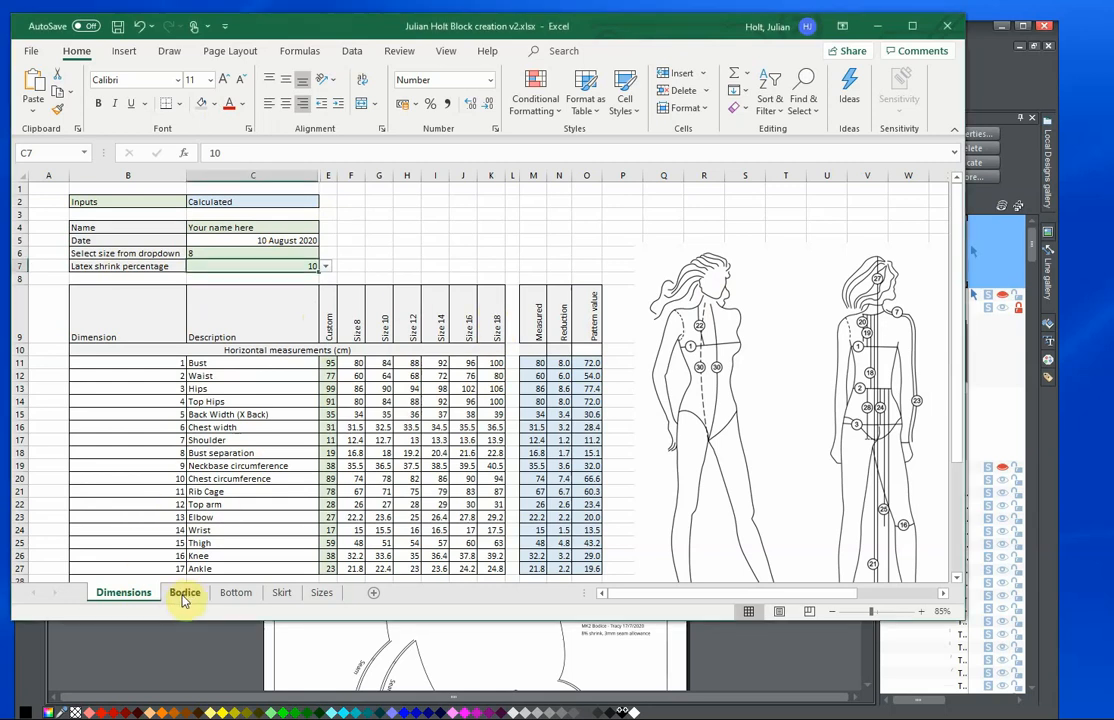
pyautogui.click(184, 597)
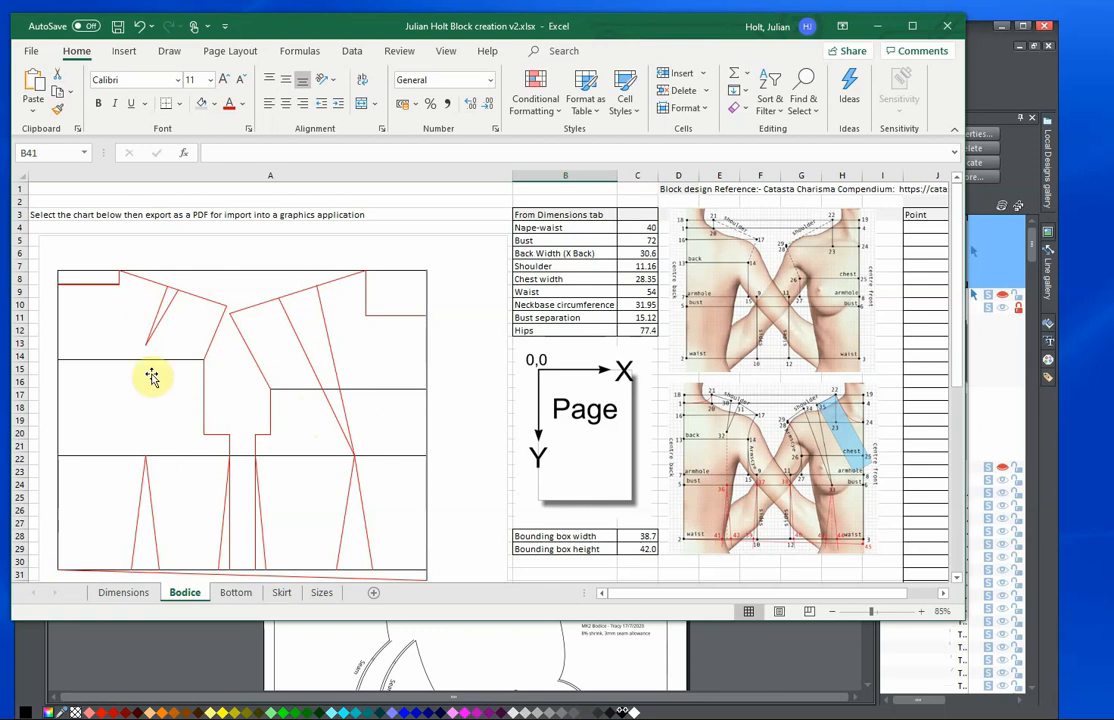
pyautogui.click(124, 595)
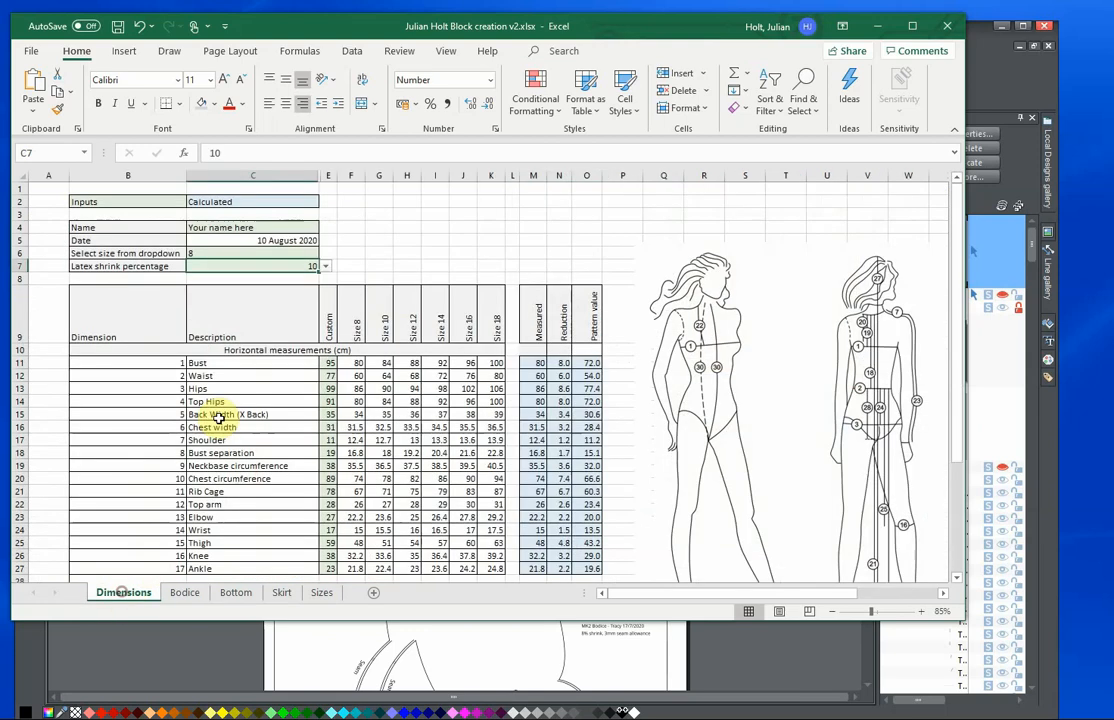
# Look through the selectable latex shrink percentages on the Dimensions sheet.
pyautogui.click(325, 266)
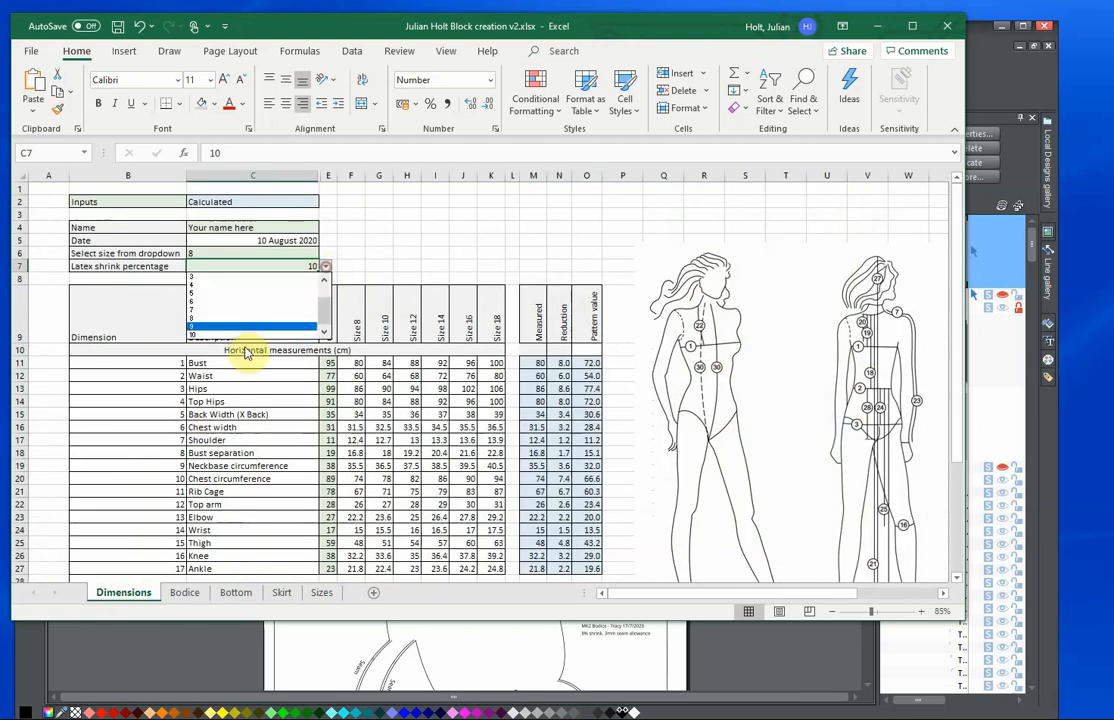
pyautogui.moveTo(318, 311); pyautogui.dragTo(326, 295)
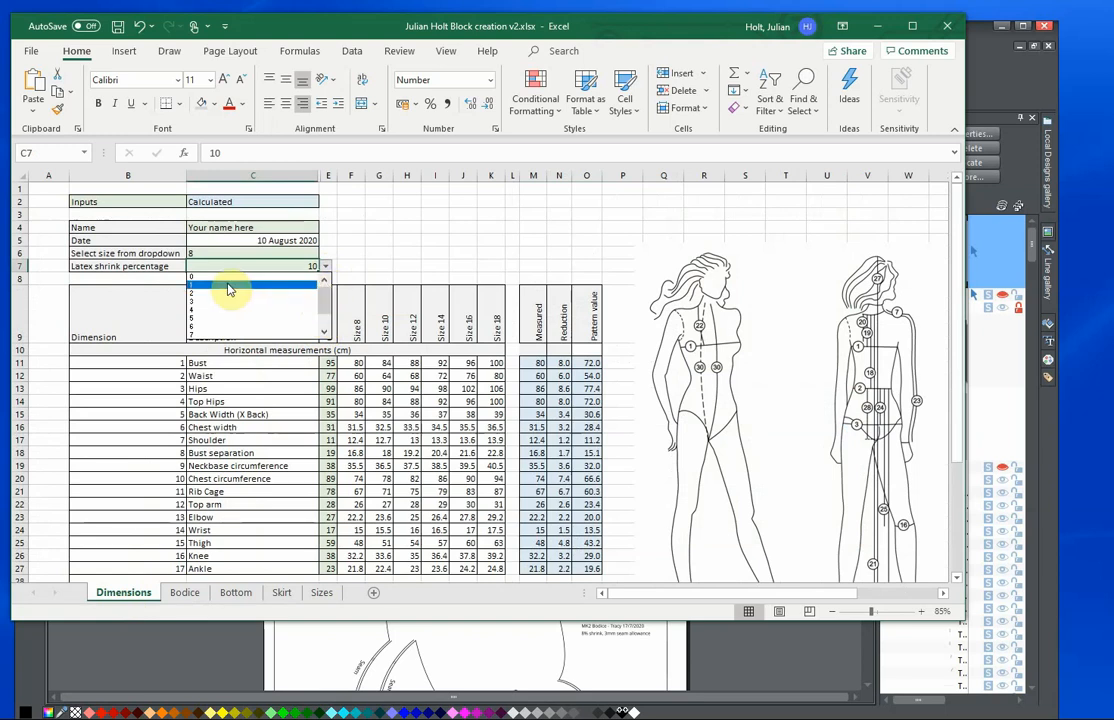
pyautogui.click(296, 256)
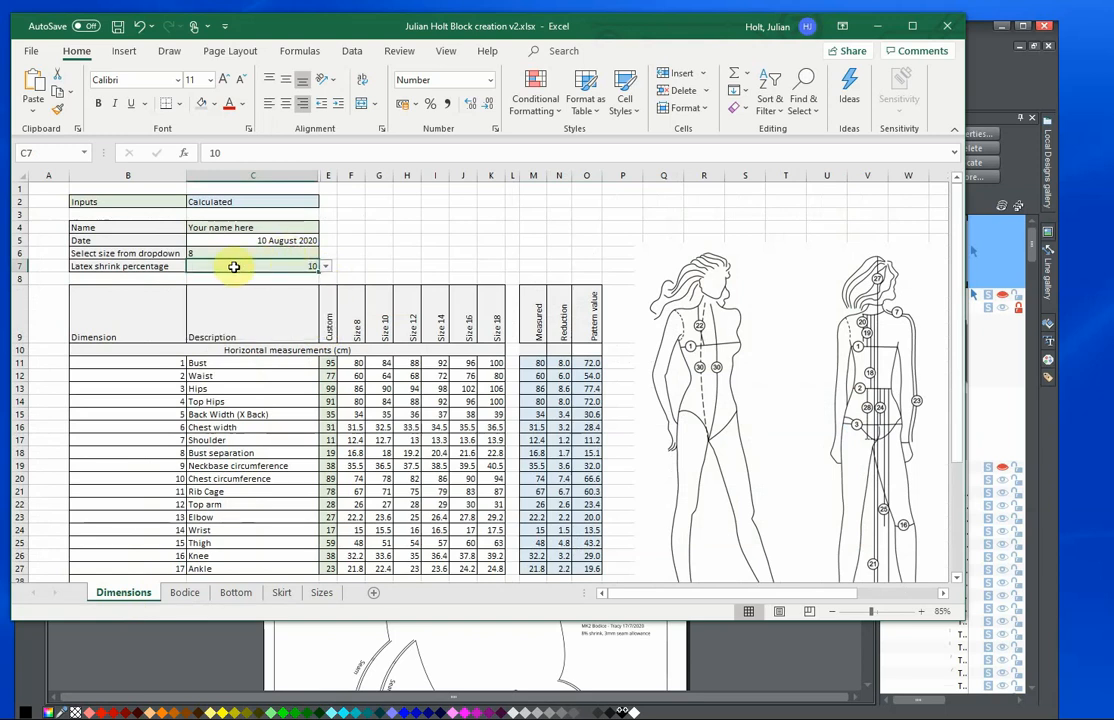
# Set the pattern size to 18 on the Dimensions sheet and view the recalculated block on the Bodice sheet.
pyautogui.click(244, 254)
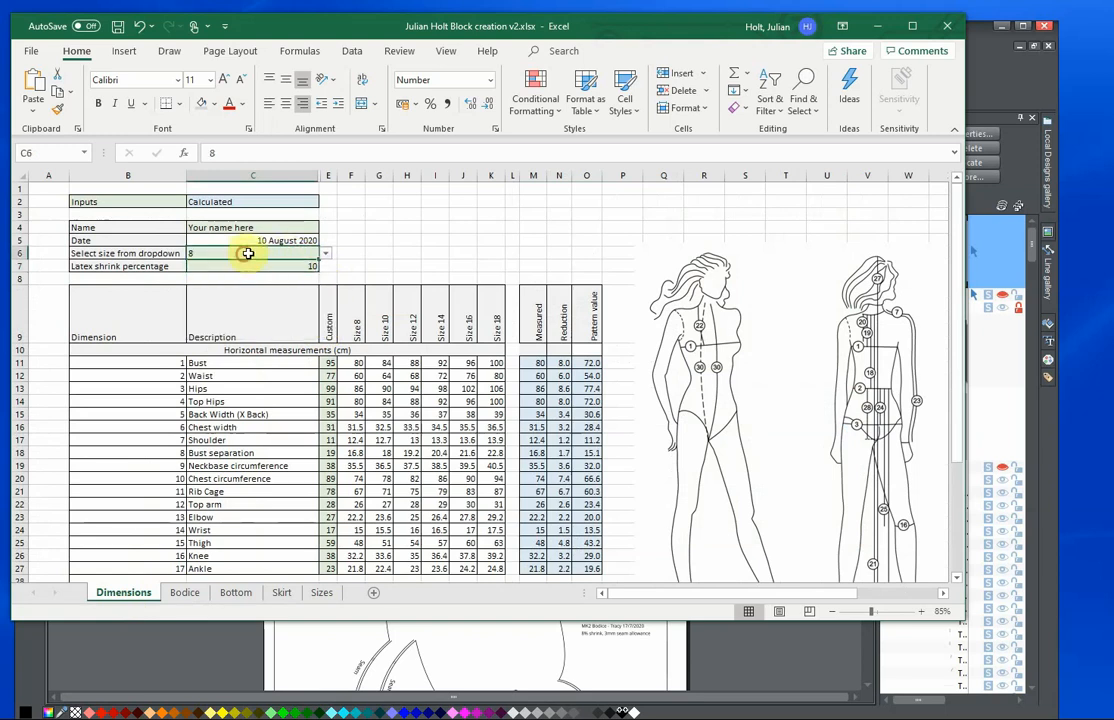
pyautogui.click(330, 256)
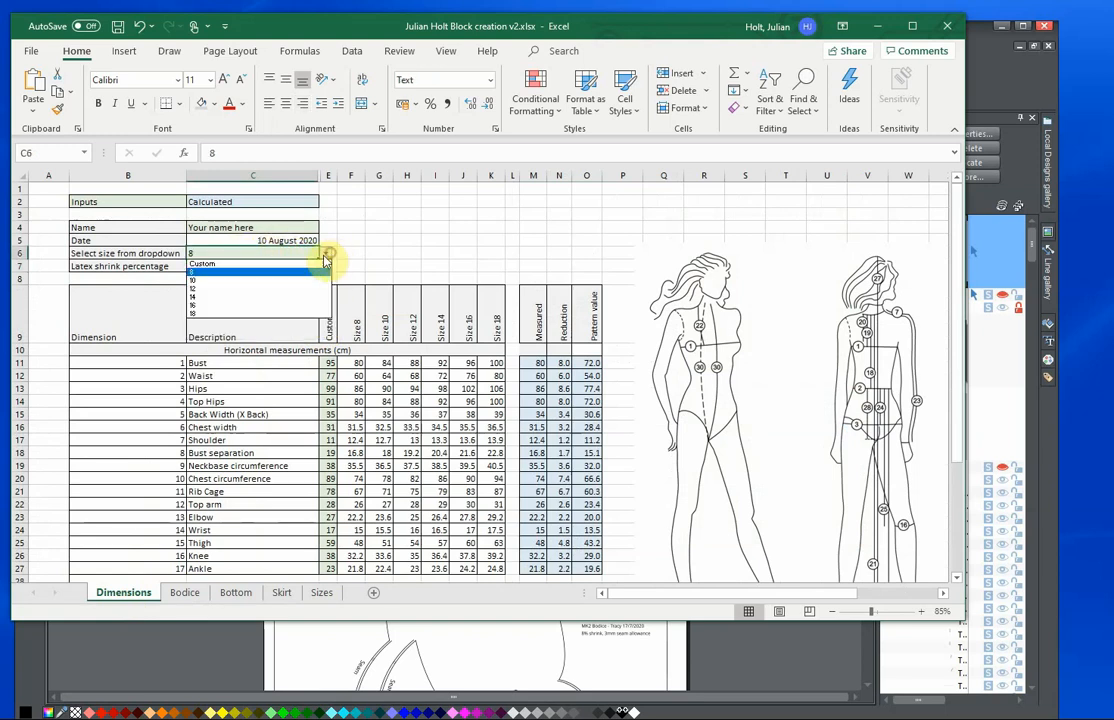
pyautogui.click(194, 316)
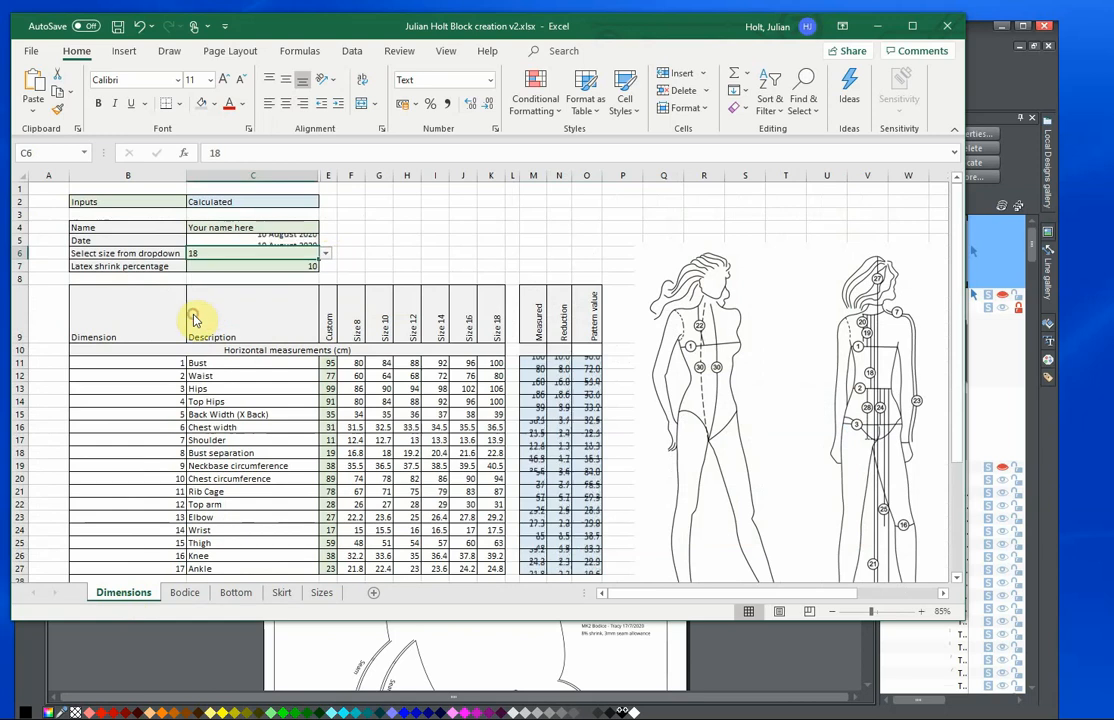
pyautogui.click(183, 593)
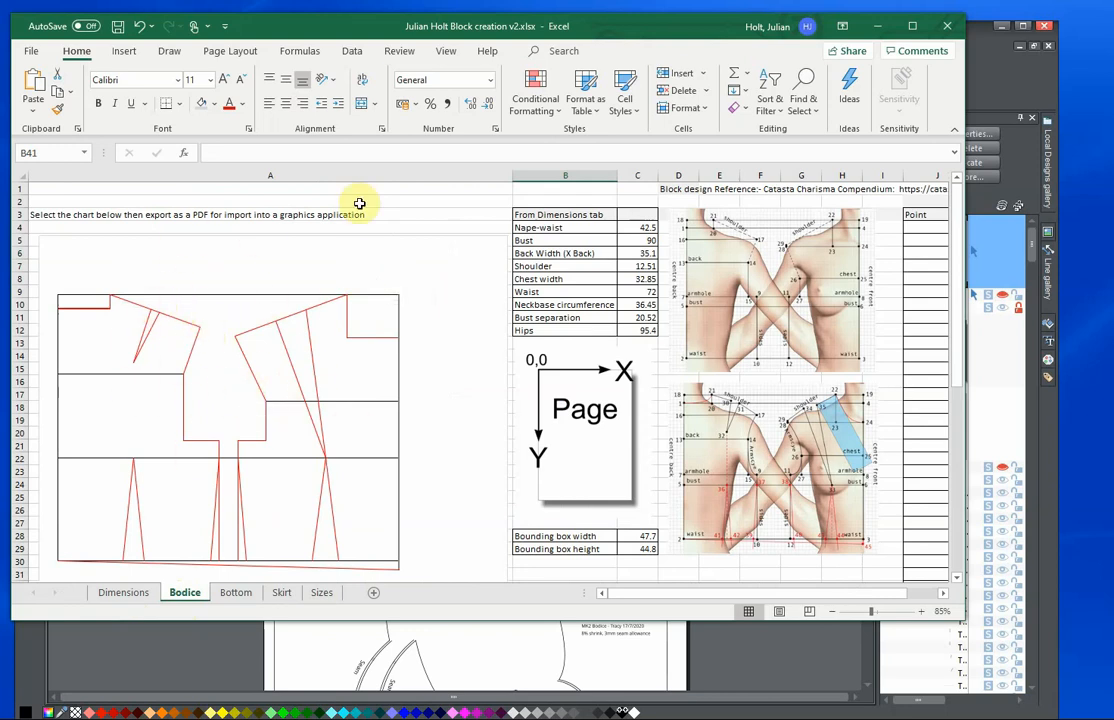
# Switch to Xara Designer Pro and show the hidden wing-seam layer over the bodice block on page 1.
pyautogui.click(977, 48)
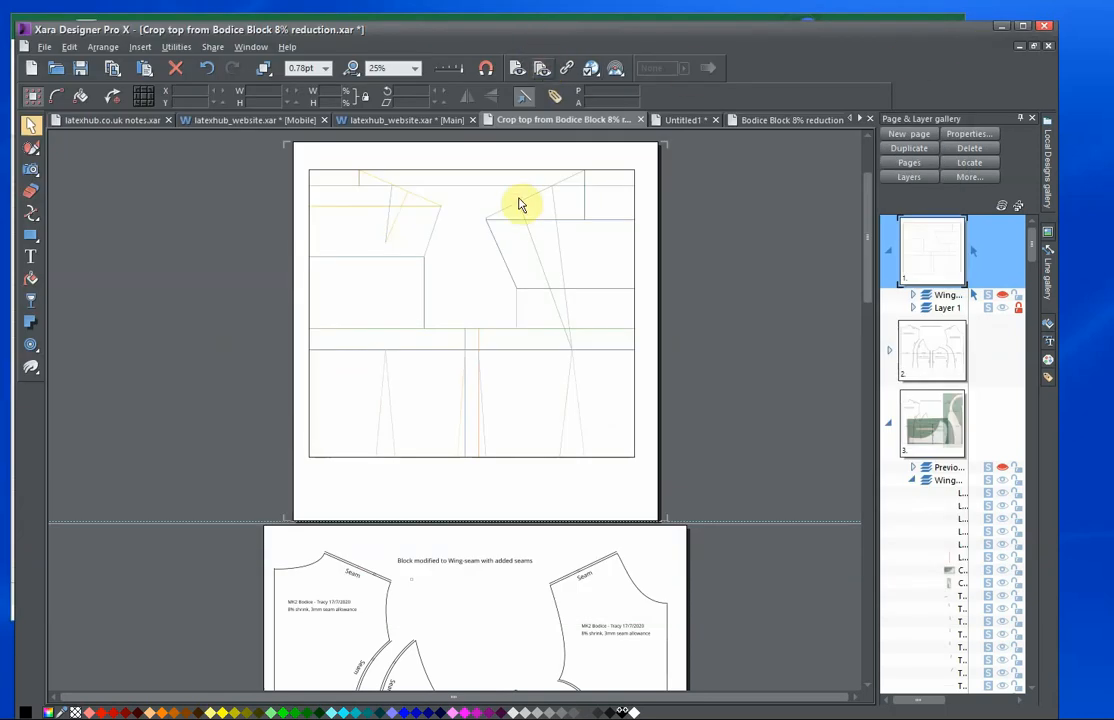
pyautogui.moveTo(516, 269); pyautogui.dragTo(517, 284)
pyautogui.scroll(1, 516, 284)
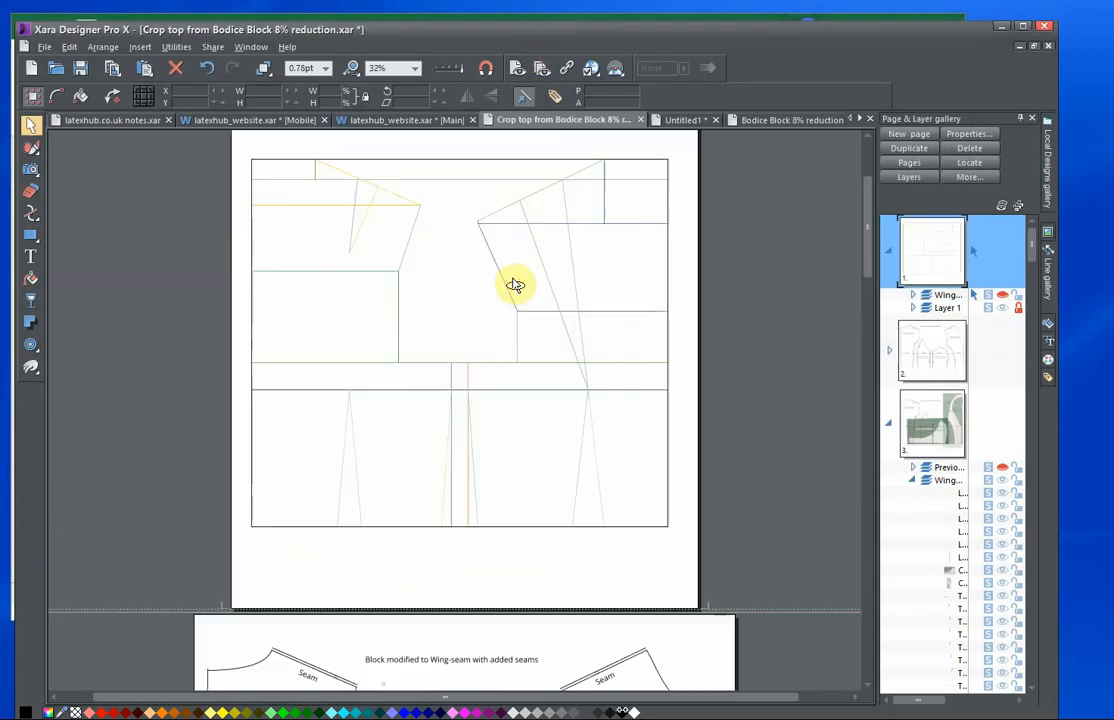
pyautogui.moveTo(591, 294); pyautogui.dragTo(540, 318)
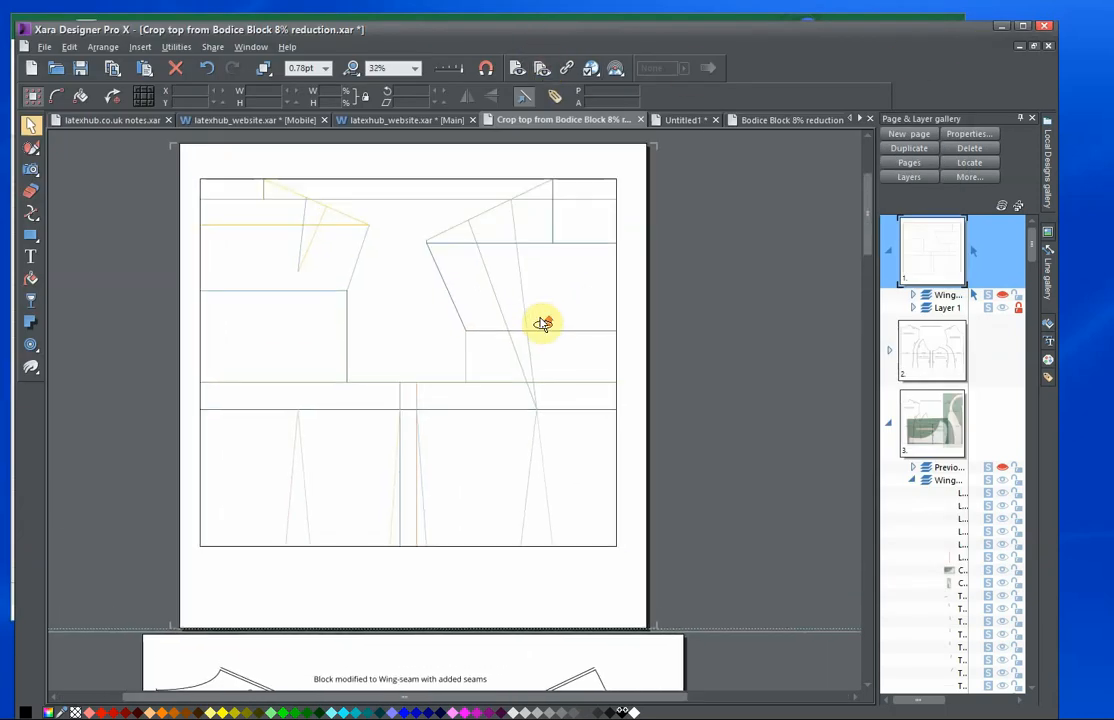
pyautogui.scroll(1, 540, 323)
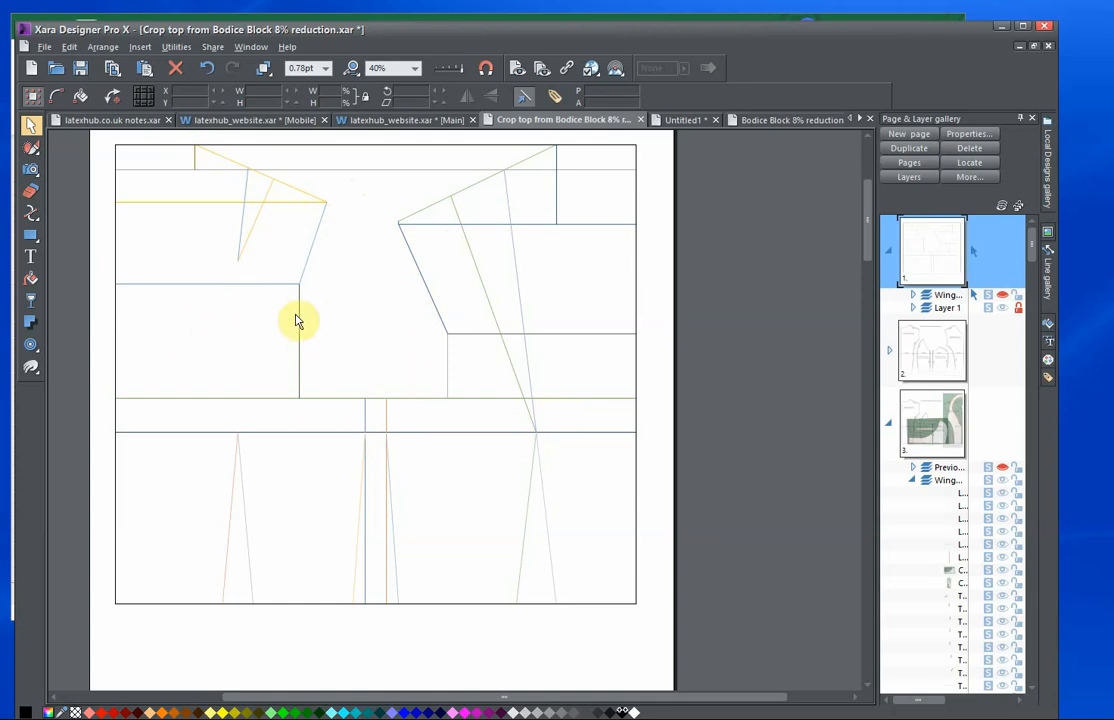
pyautogui.click(1003, 297)
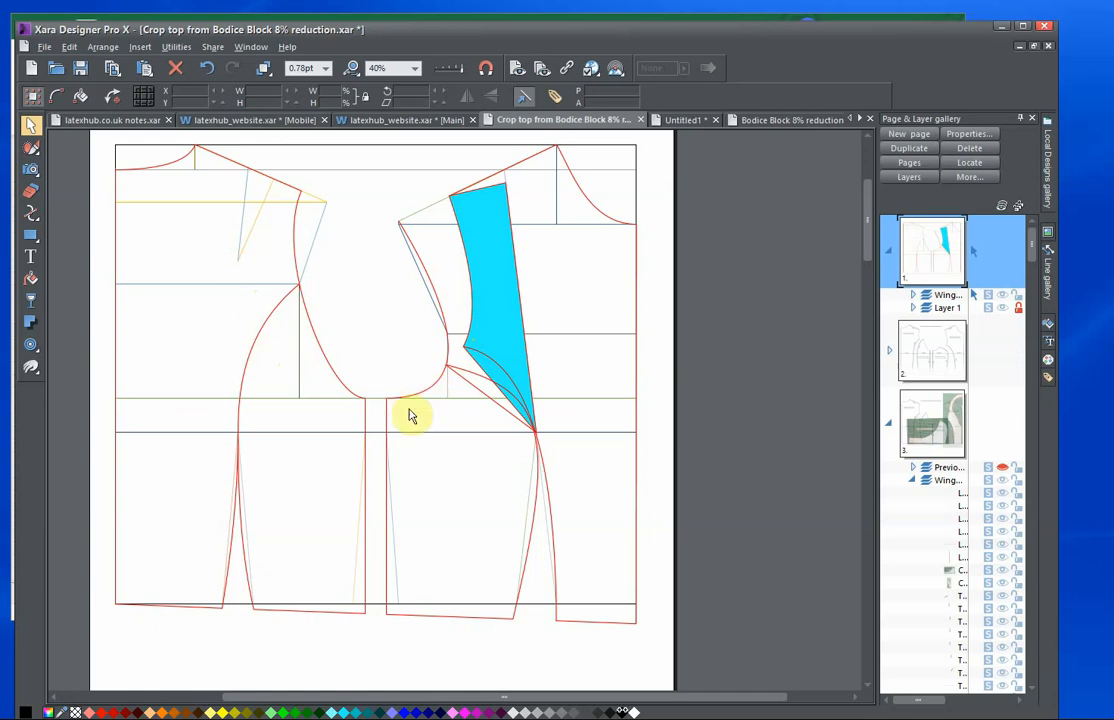
# Examine the wing-seam block with added seams on page 2 and the photographed pattern overlay on page 3.
pyautogui.scroll(-10, 505, 410)
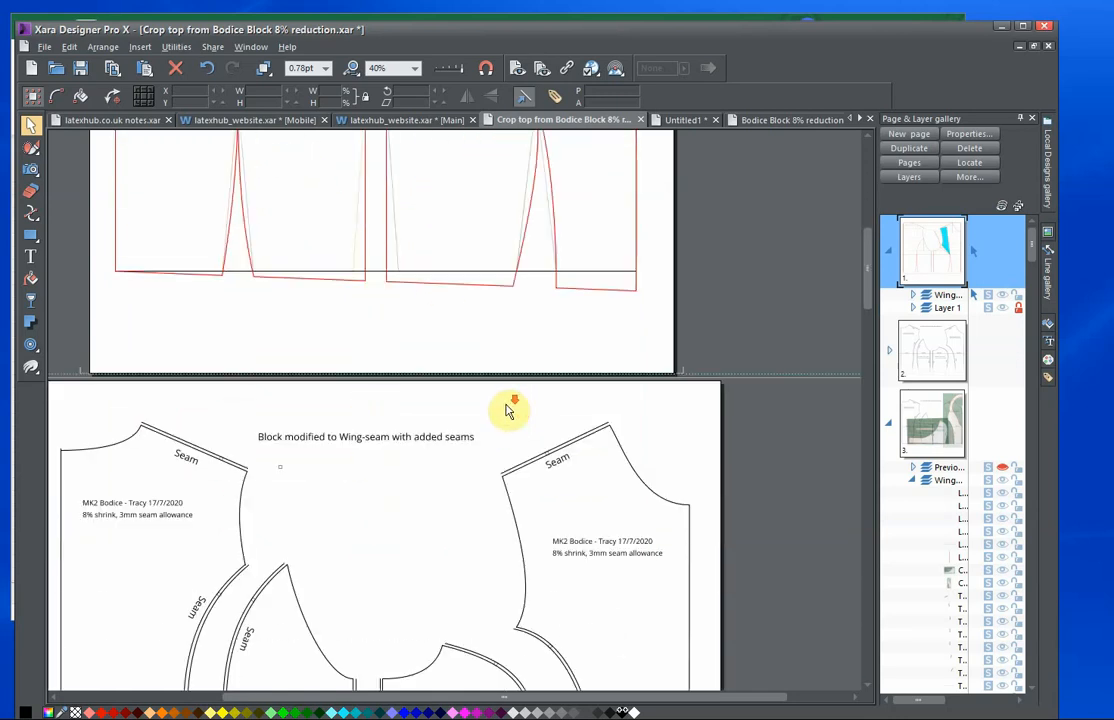
pyautogui.scroll(-1, 507, 410)
pyautogui.scroll(-1, 507, 410)
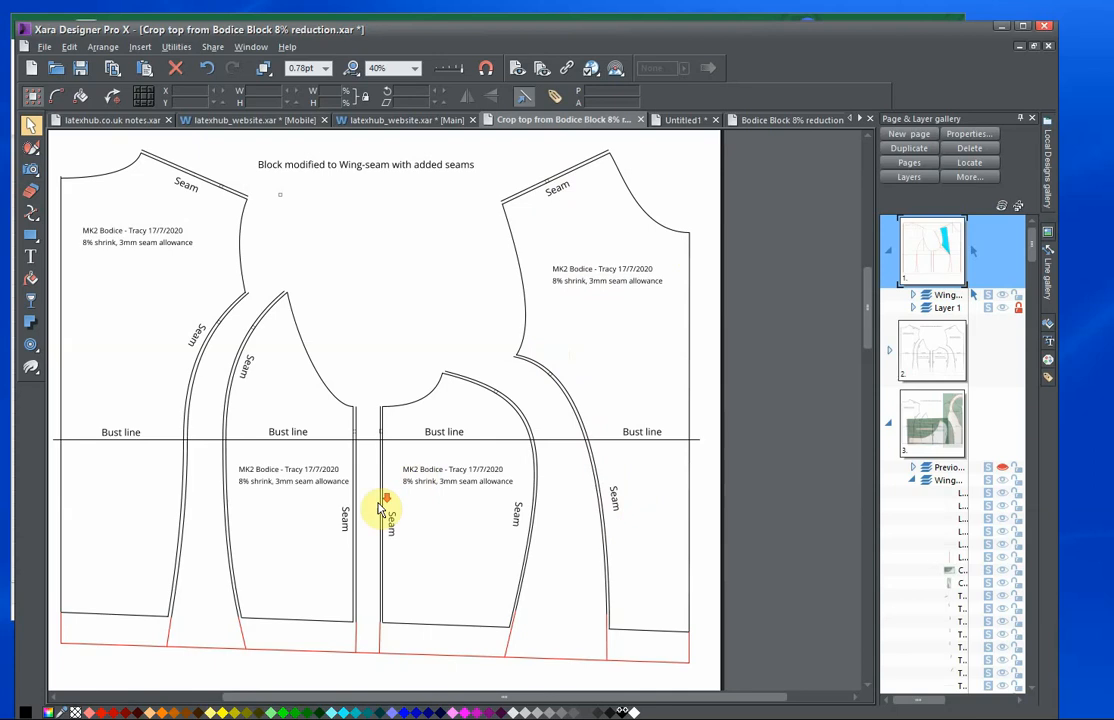
pyautogui.scroll(-3, 380, 508)
pyautogui.scroll(-5, 380, 508)
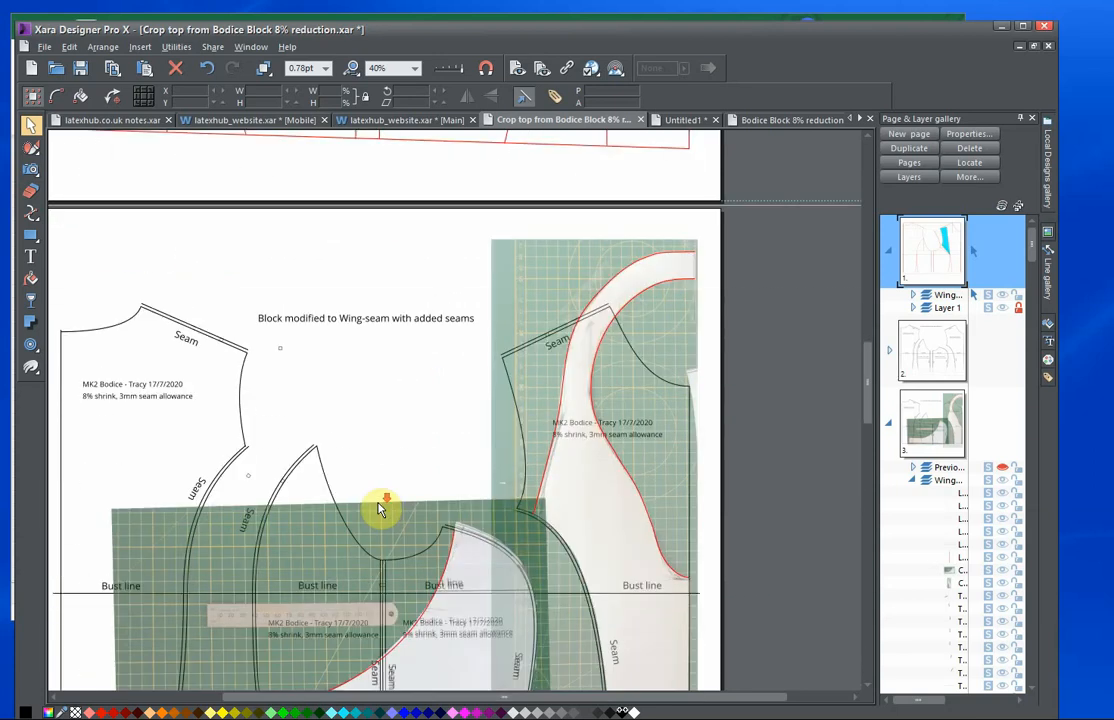
pyautogui.scroll(-1, 380, 508)
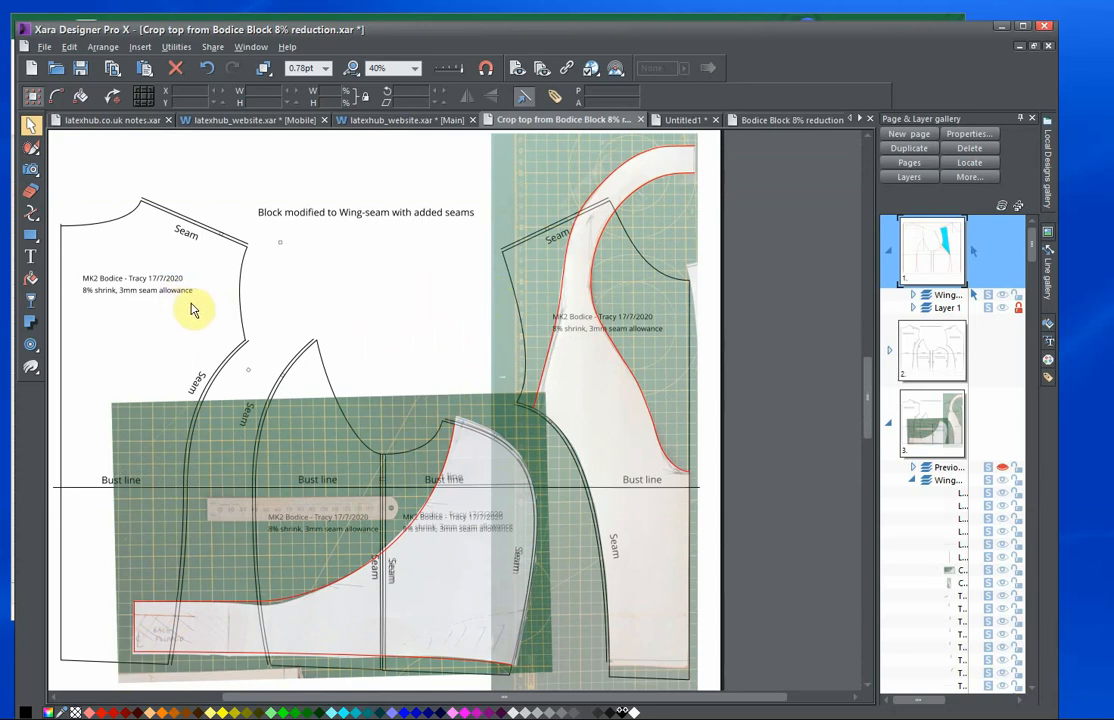
pyautogui.scroll(6, 376, 350)
pyautogui.scroll(-5, 376, 350)
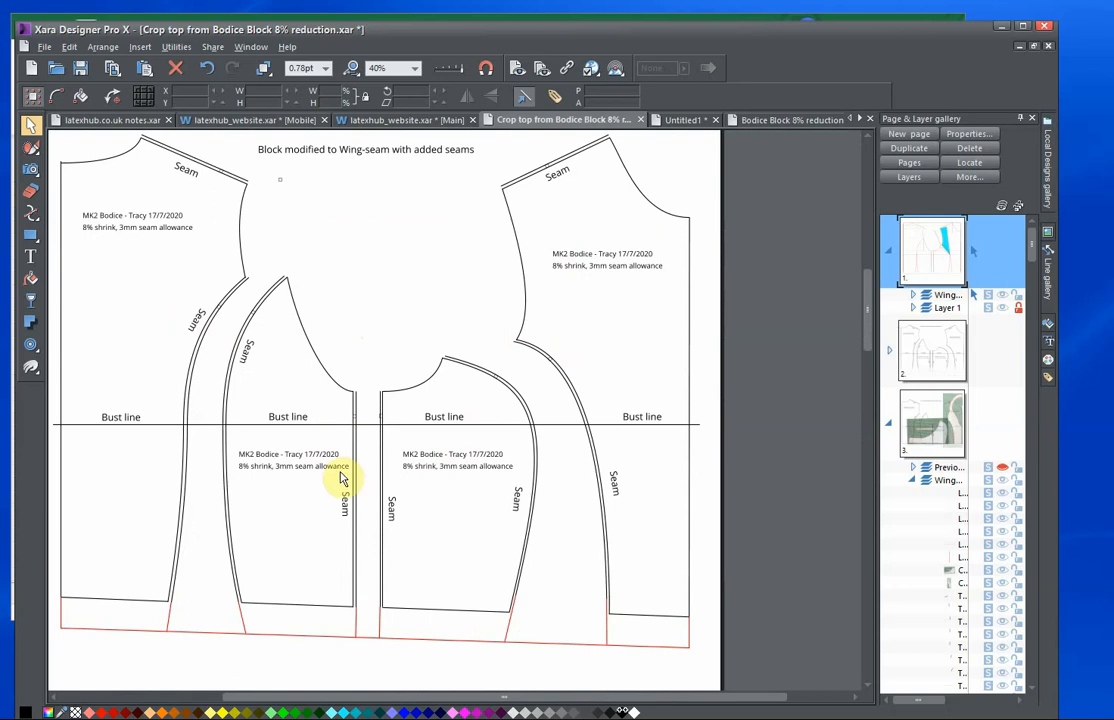
pyautogui.scroll(-15, 340, 478)
pyautogui.scroll(2, 340, 478)
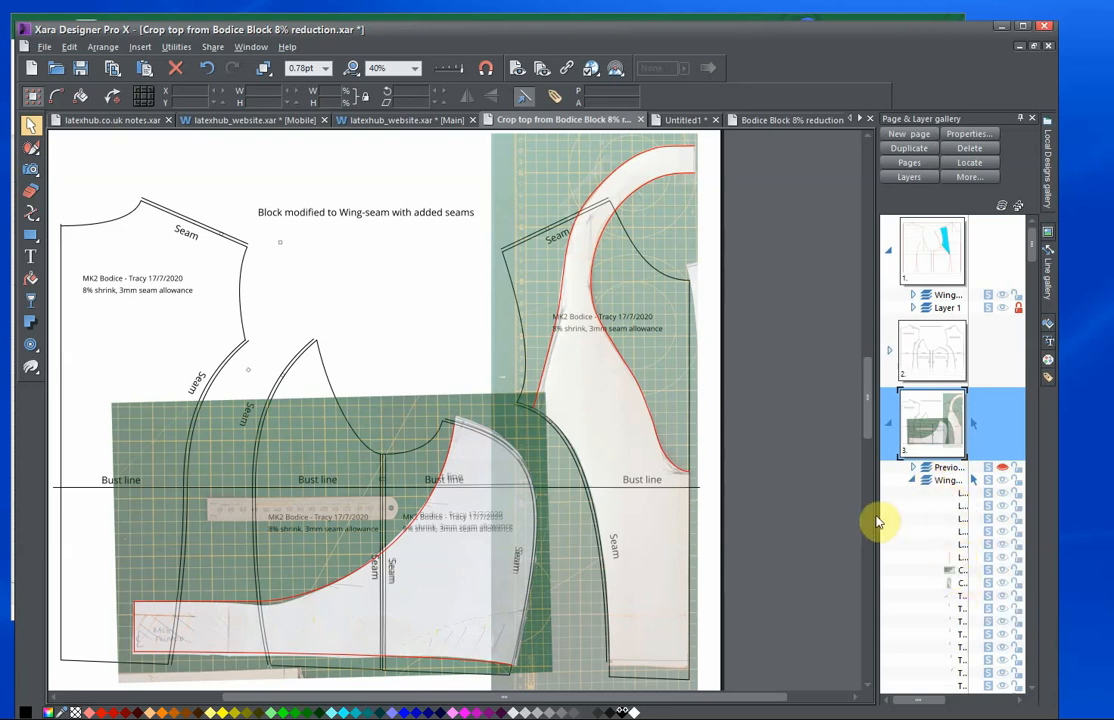
# Hide the two pattern photos on page 3 to inspect the traced red outlines, and show both photos again.
pyautogui.click(1001, 573)
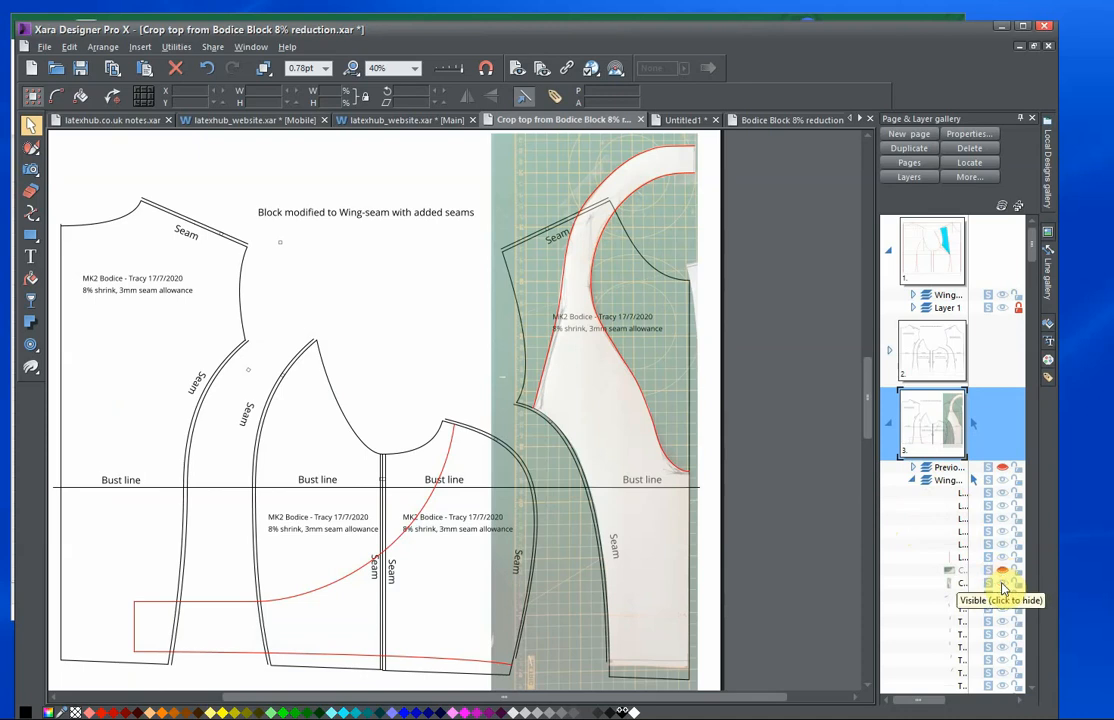
pyautogui.click(1003, 585)
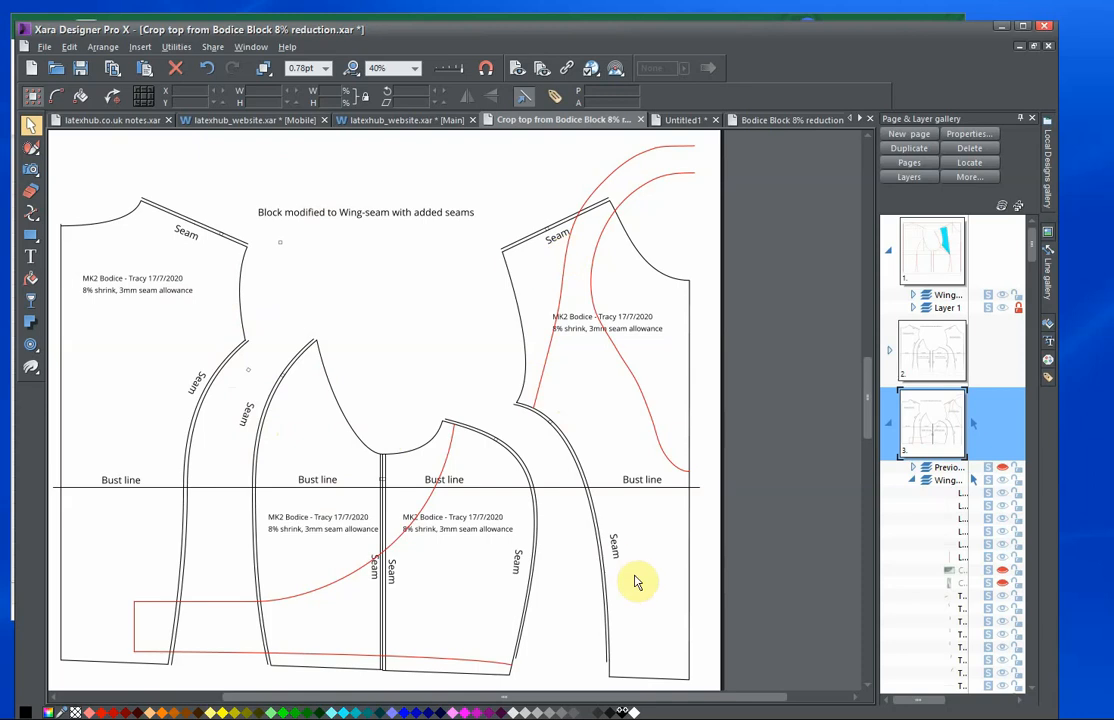
pyautogui.click(1003, 583)
pyautogui.click(1003, 570)
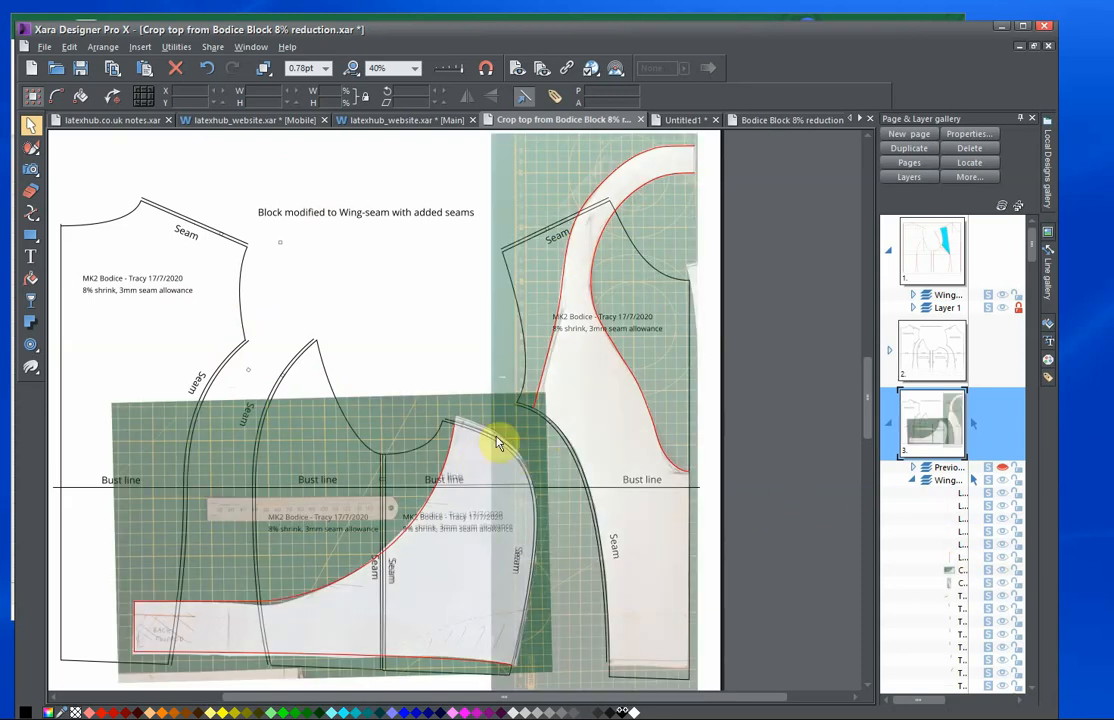
# Bring the crop top pattern pieces on page 4 into view, and move and enlarge the program window.
pyautogui.scroll(-10, 500, 443)
pyautogui.scroll(-3, 500, 443)
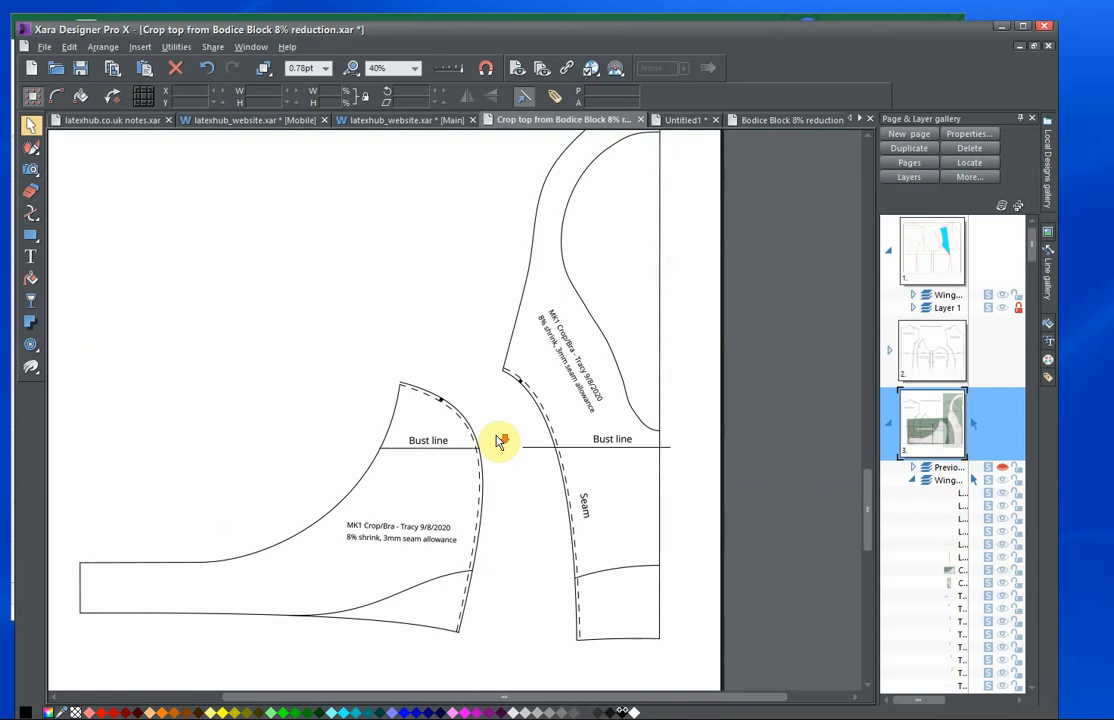
pyautogui.scroll(1, 500, 443)
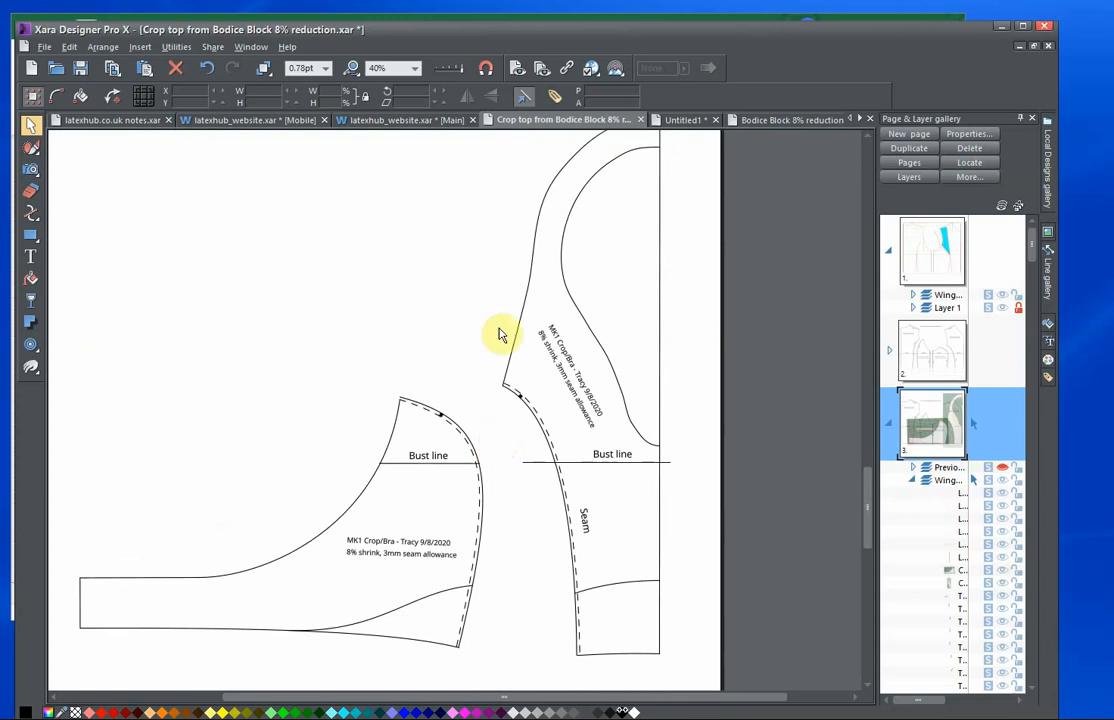
pyautogui.moveTo(472, 30); pyautogui.dragTo(462, 0)
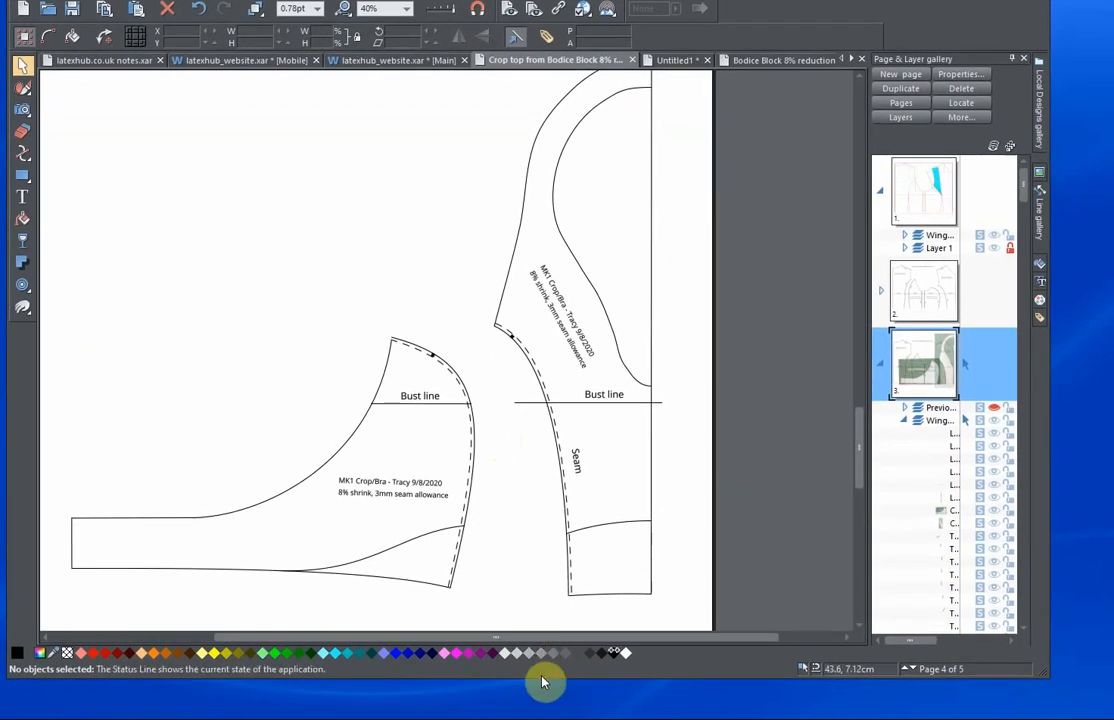
pyautogui.moveTo(542, 678); pyautogui.dragTo(542, 710)
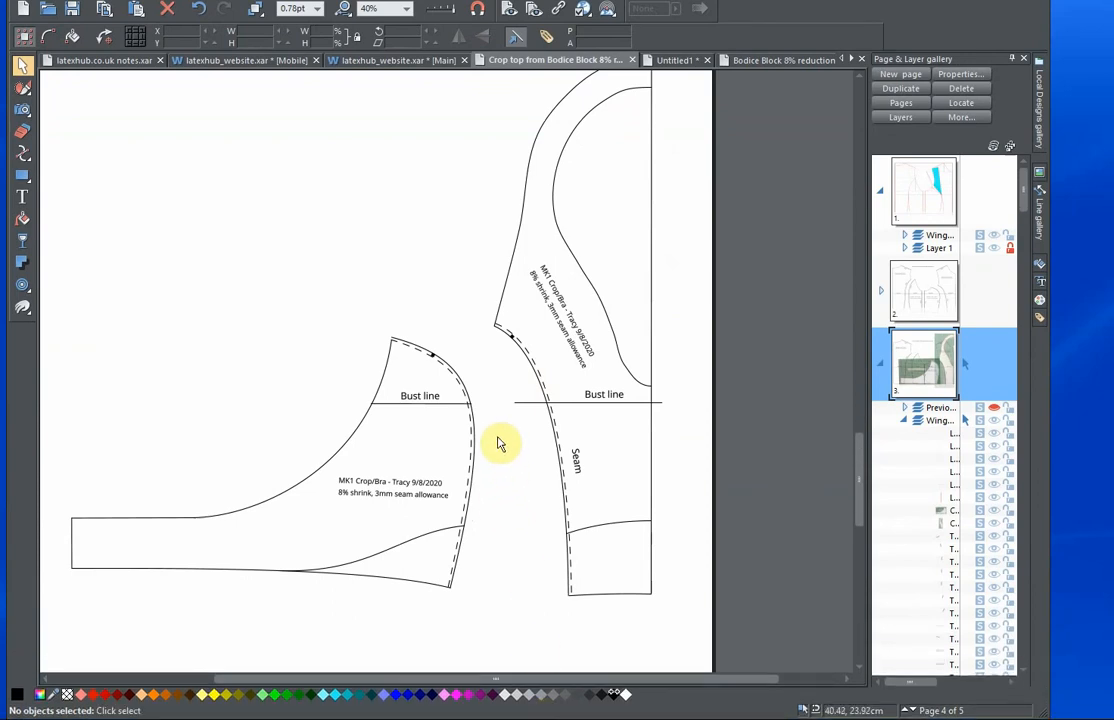
pyautogui.moveTo(497, 437); pyautogui.dragTo(560, 465)
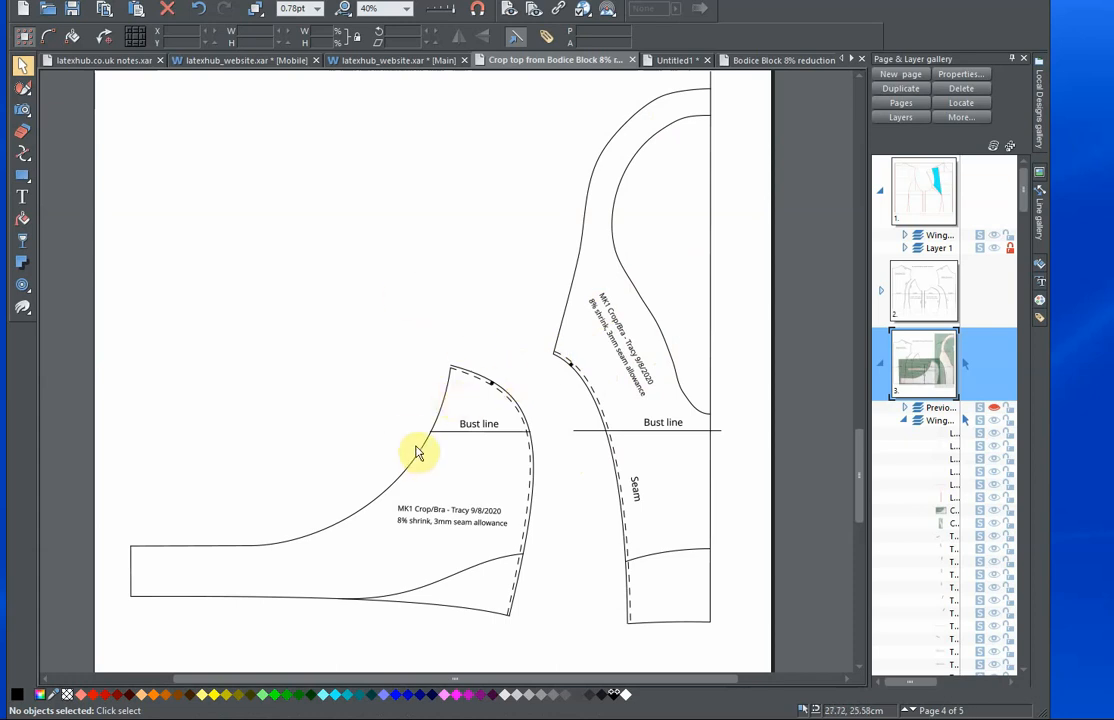
# Move the crop top's side panel closer to the front panel, to X 4.56 cm and Y 11.66 cm, and compare their seam edges.
pyautogui.moveTo(420, 458)
pyautogui.mouseDown()
pyautogui.moveTo(405, 443)
pyautogui.moveTo(438, 430)
pyautogui.moveTo(443, 443)
pyautogui.moveTo(434, 439)
pyautogui.moveTo(526, 444)
pyautogui.moveTo(440, 447)
pyautogui.mouseUp()
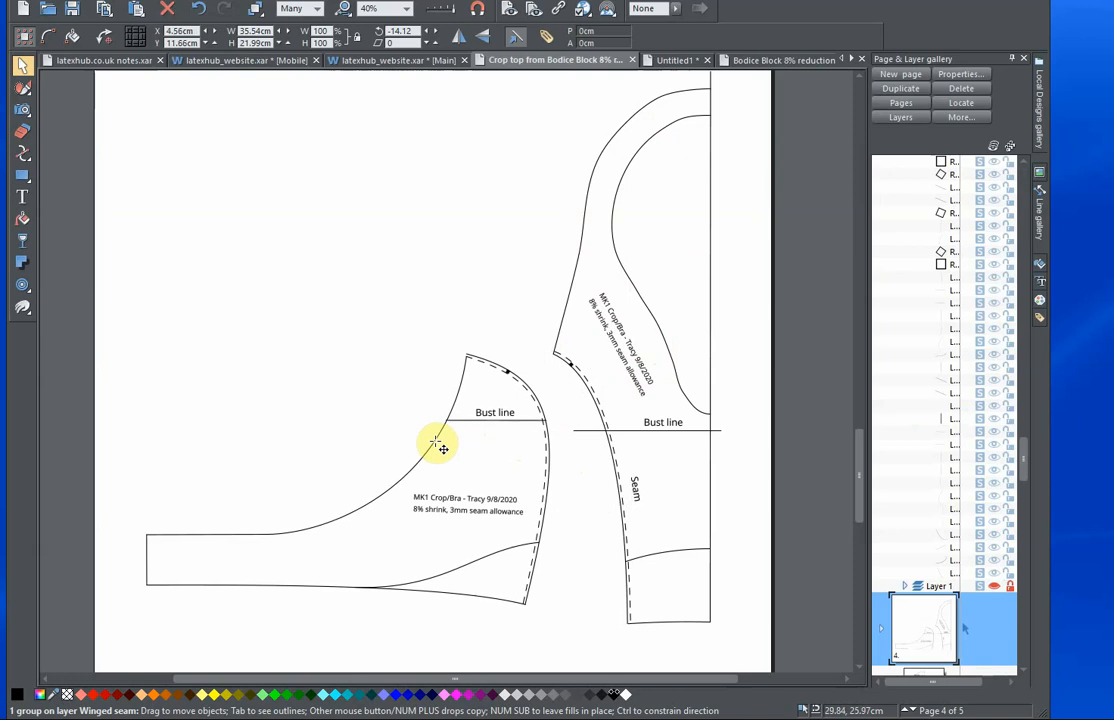
pyautogui.scroll(4, 455, 397)
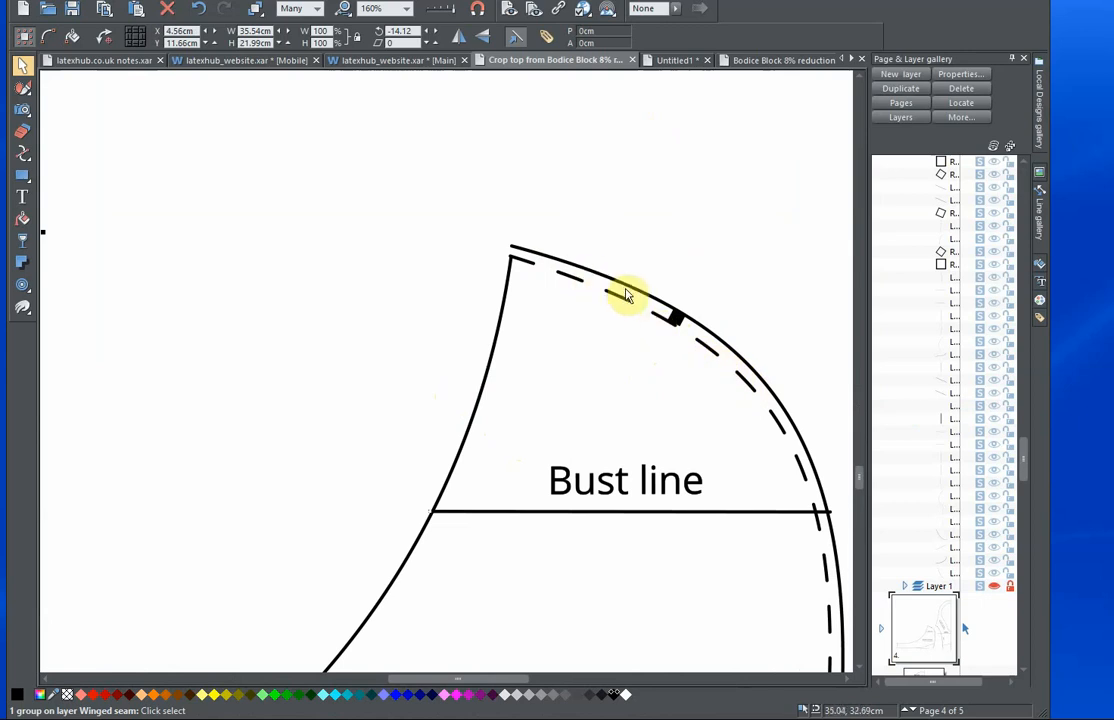
pyautogui.scroll(-2, 639, 334)
pyautogui.moveTo(652, 366); pyautogui.dragTo(460, 365)
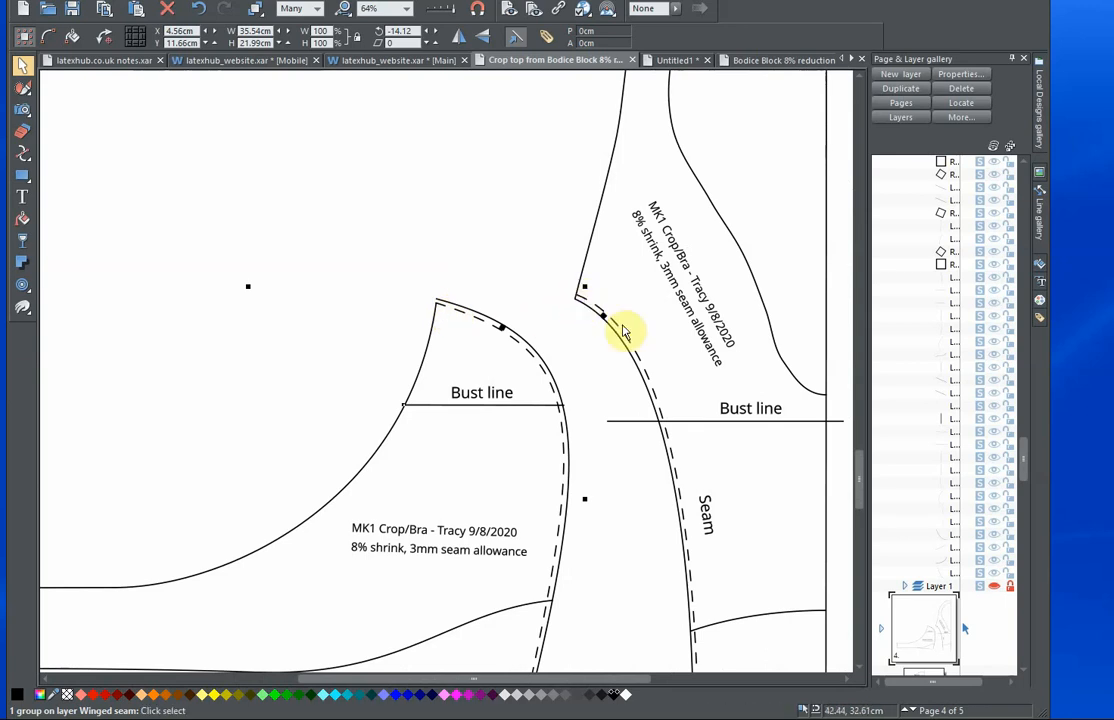
pyautogui.scroll(-1, 648, 420)
pyautogui.moveTo(632, 396); pyautogui.dragTo(617, 366)
pyautogui.scroll(-1, 562, 311)
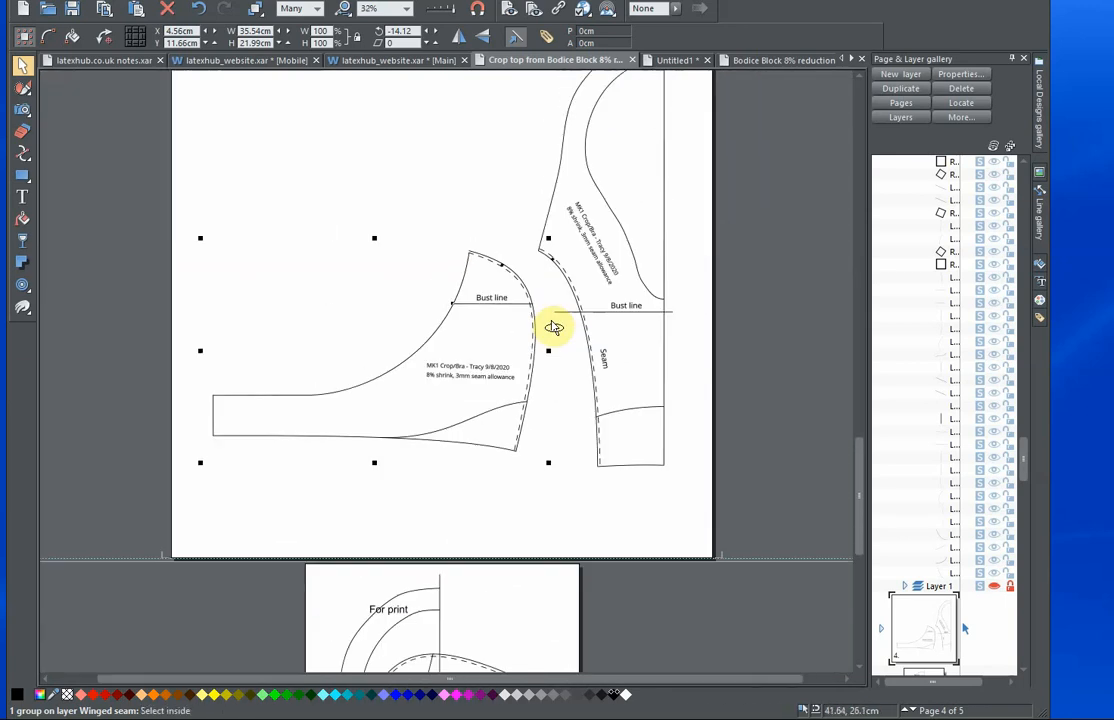
# Rotate the side panel clockwise to an angle of about -29.99° and place it beside the front panel's seam.
pyautogui.scroll(1, 557, 326)
pyautogui.moveTo(450, 300); pyautogui.dragTo(565, 301)
pyautogui.moveTo(650, 531); pyautogui.dragTo(540, 535)
pyautogui.moveTo(494, 432); pyautogui.dragTo(413, 405)
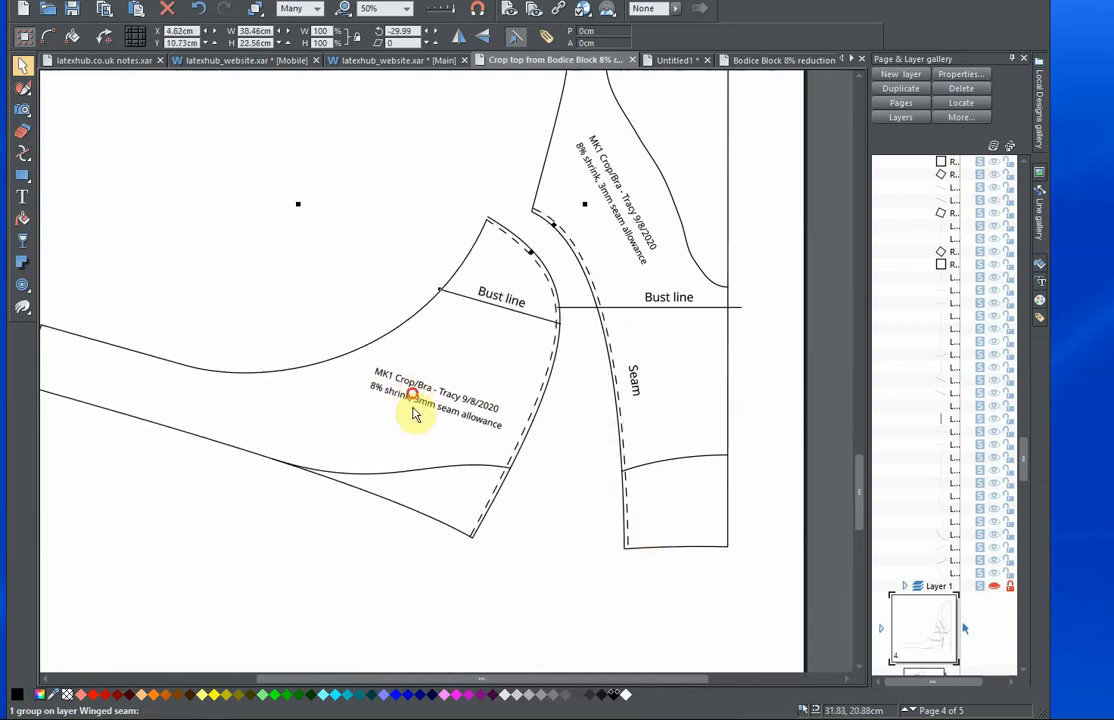
# Shift the rotated side panel slightly downward along the front panel's seam and deselect it.
pyautogui.click(398, 471)
pyautogui.click(580, 467)
pyautogui.moveTo(420, 477)
pyautogui.mouseDown()
pyautogui.moveTo(567, 473)
pyautogui.moveTo(574, 487)
pyautogui.moveTo(578, 448)
pyautogui.moveTo(463, 224)
pyautogui.moveTo(368, 490)
pyautogui.moveTo(384, 458)
pyautogui.moveTo(421, 500)
pyautogui.mouseUp()
pyautogui.click(415, 196)
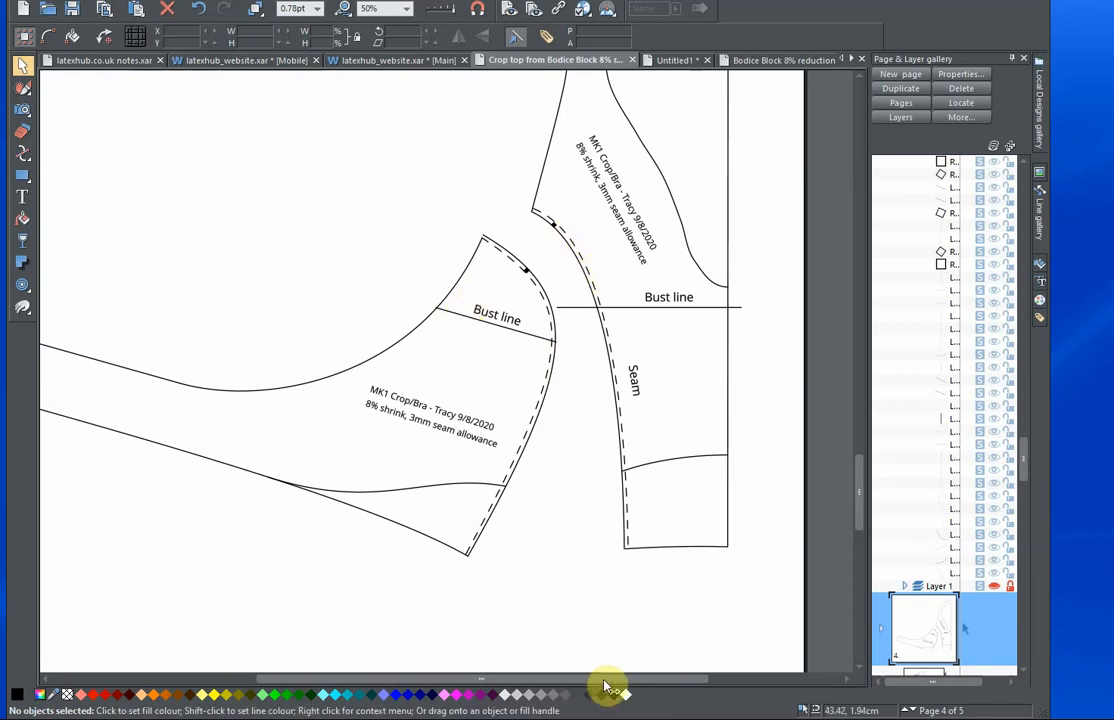
# Check the lengths of the dashed seam lines on the side panel and the front panel, and clear the selection.
pyautogui.keyDown('ctrl'); pyautogui.click(497, 254); pyautogui.keyUp('ctrl')
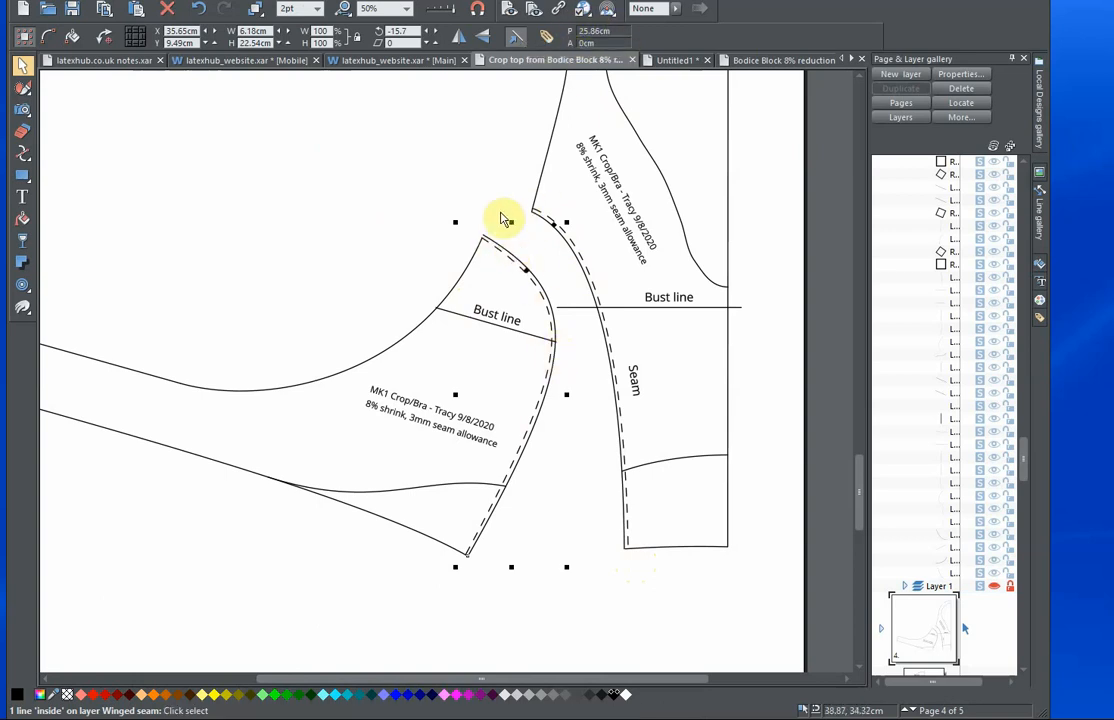
pyautogui.click(503, 182)
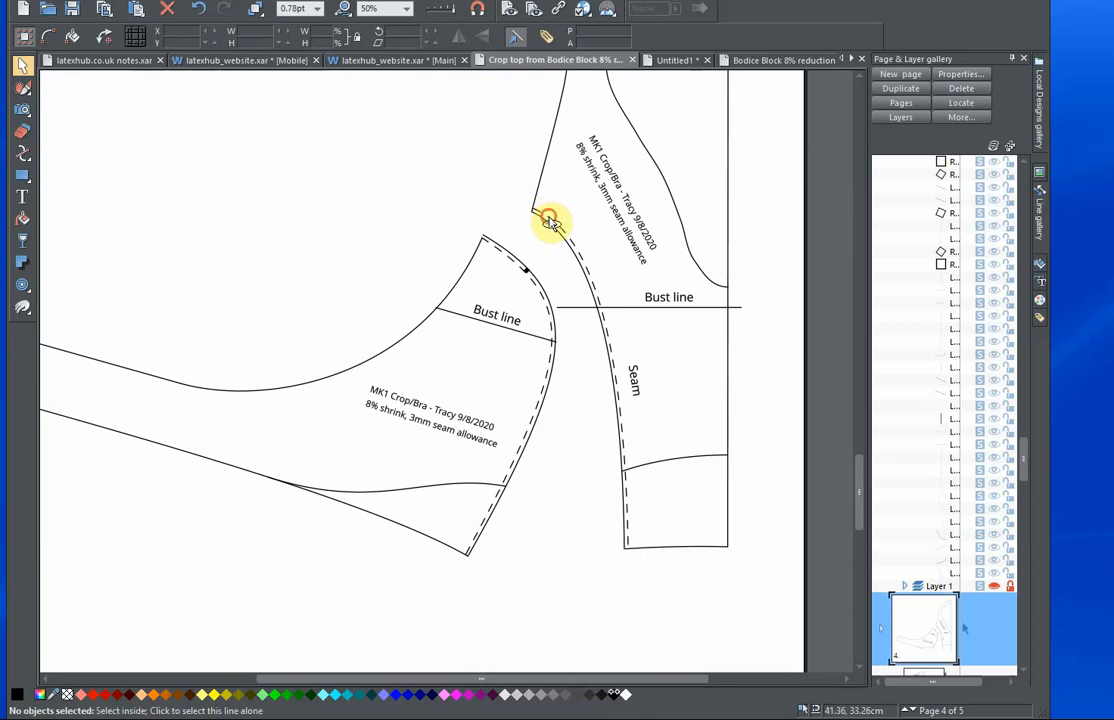
pyautogui.keyDown('ctrl'); pyautogui.click(549, 222); pyautogui.keyUp('ctrl')
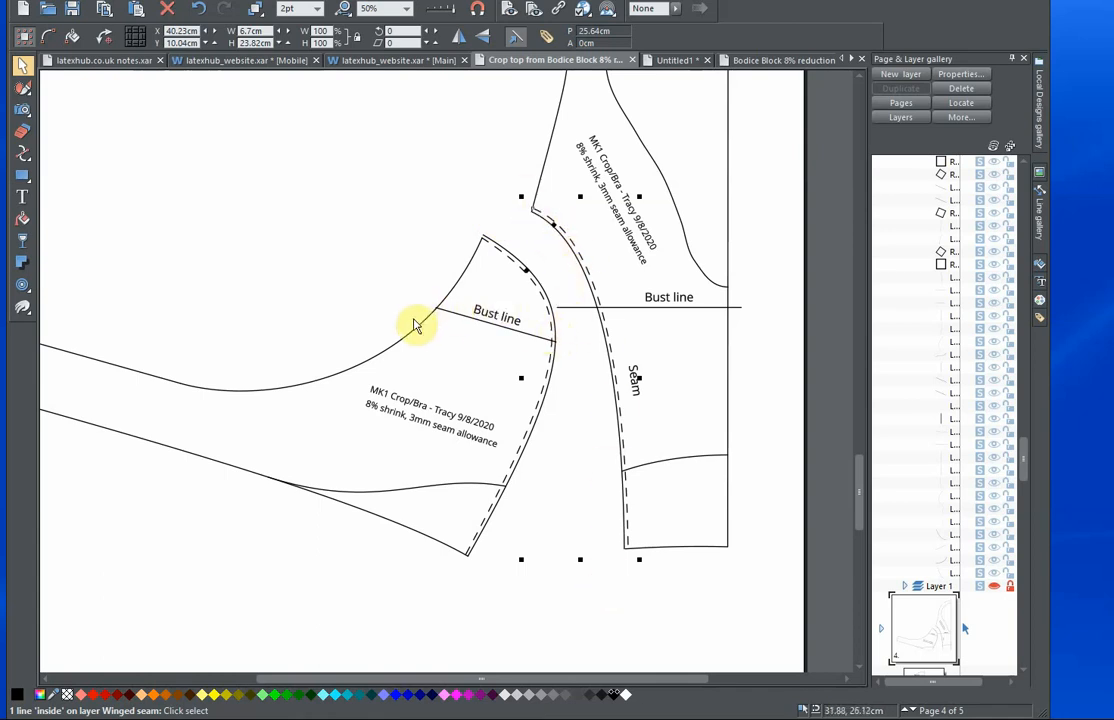
pyautogui.click(379, 208)
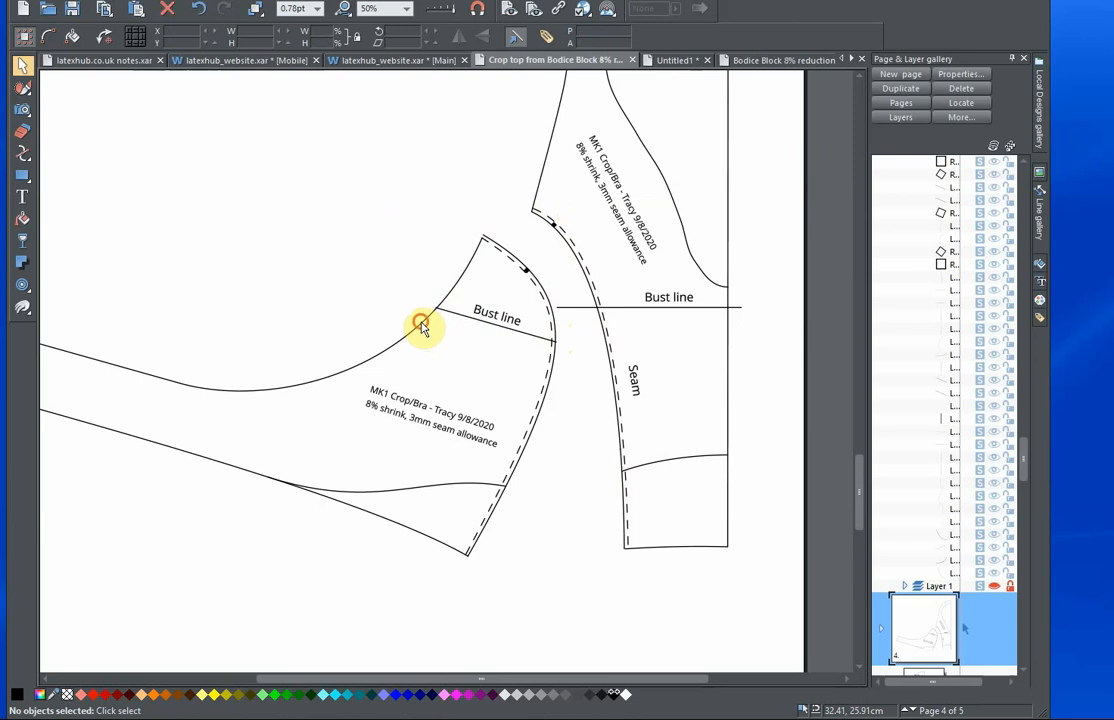
# Shift the side panel slightly upward and rotate it anticlockwise to an angle of about -6.01°.
pyautogui.moveTo(421, 325); pyautogui.dragTo(420, 311)
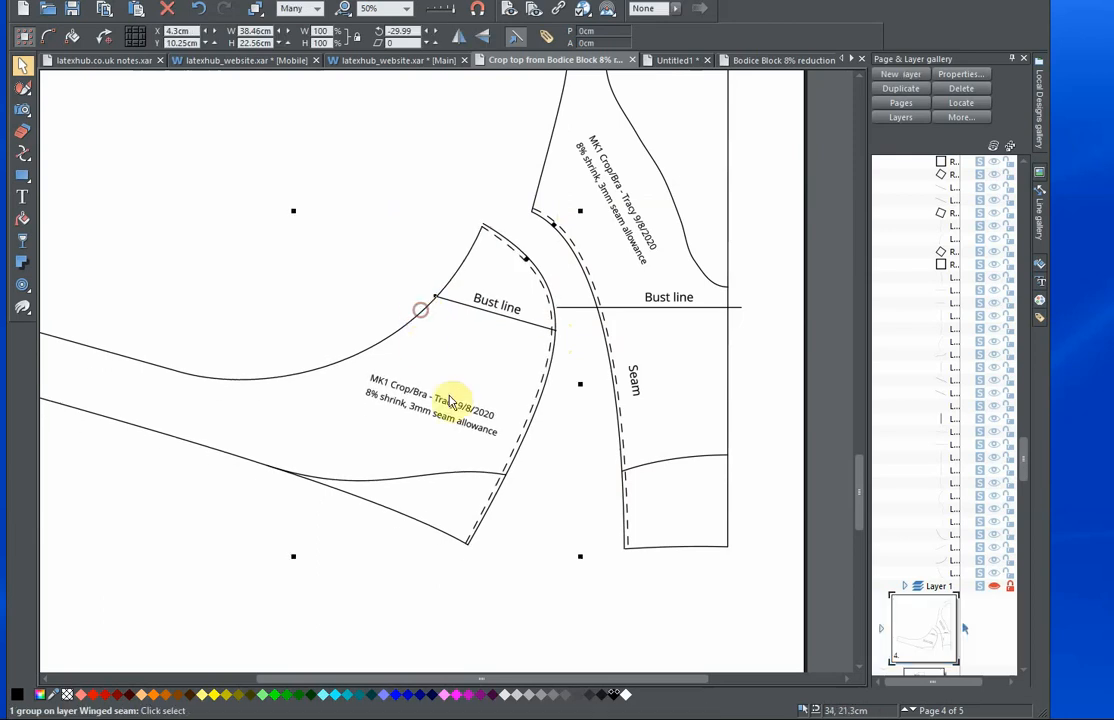
pyautogui.moveTo(578, 553); pyautogui.dragTo(627, 422)
pyautogui.moveTo(480, 483); pyautogui.dragTo(643, 486)
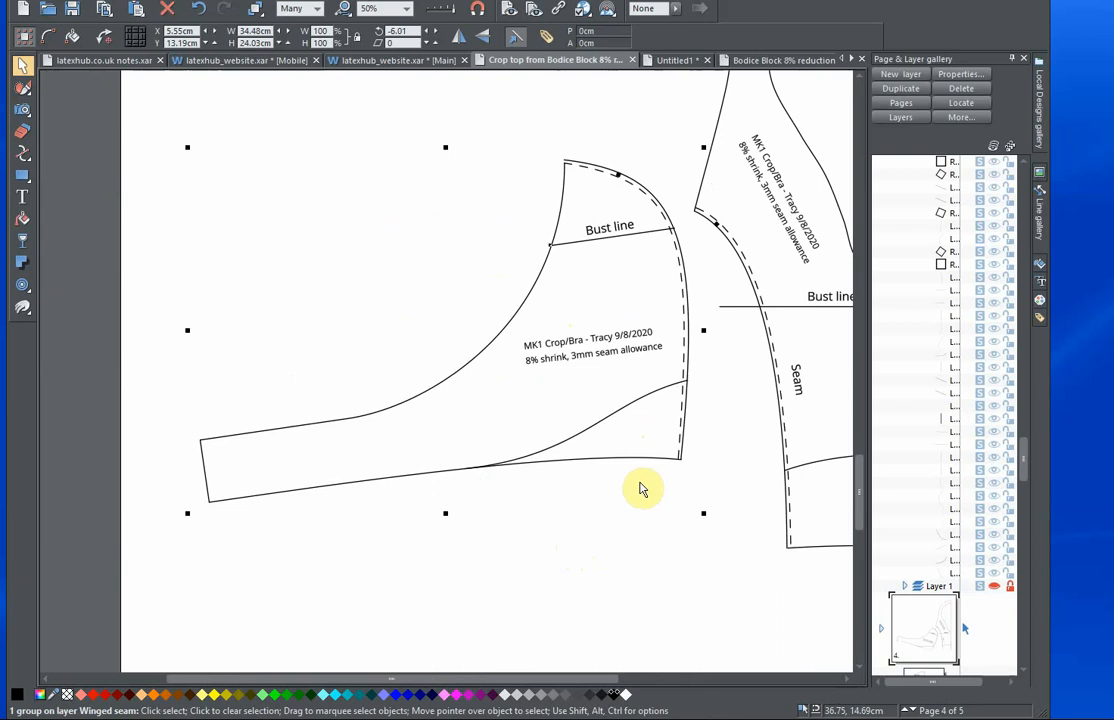
pyautogui.scroll(-4, 641, 489)
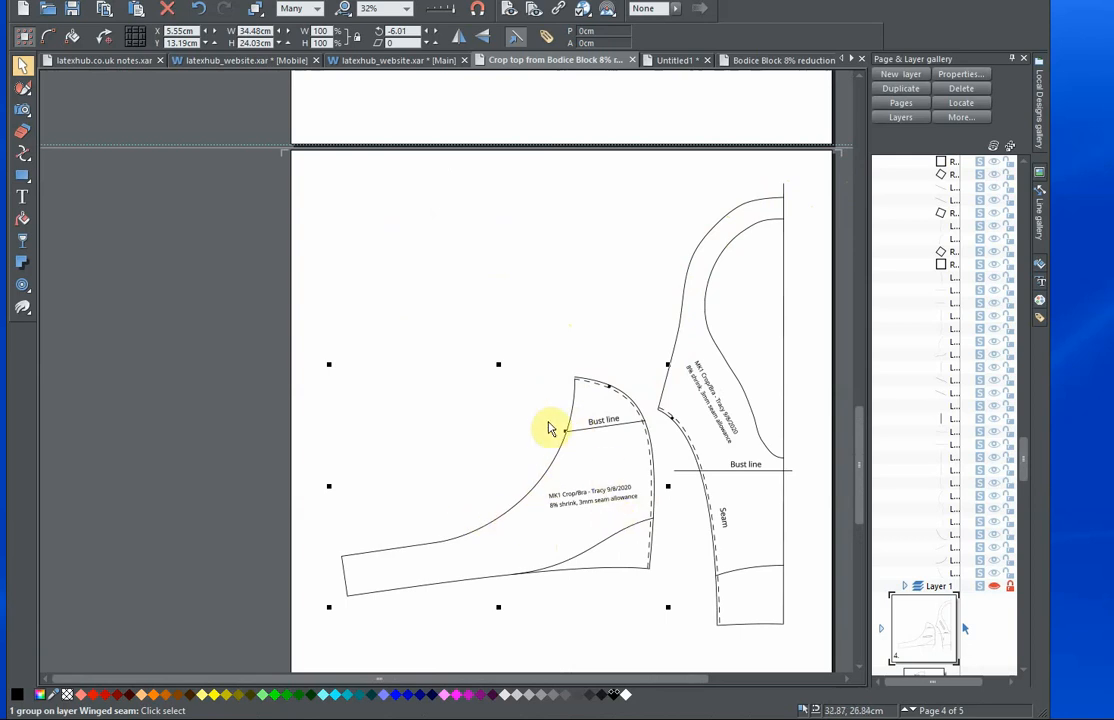
pyautogui.scroll(2, 637, 455)
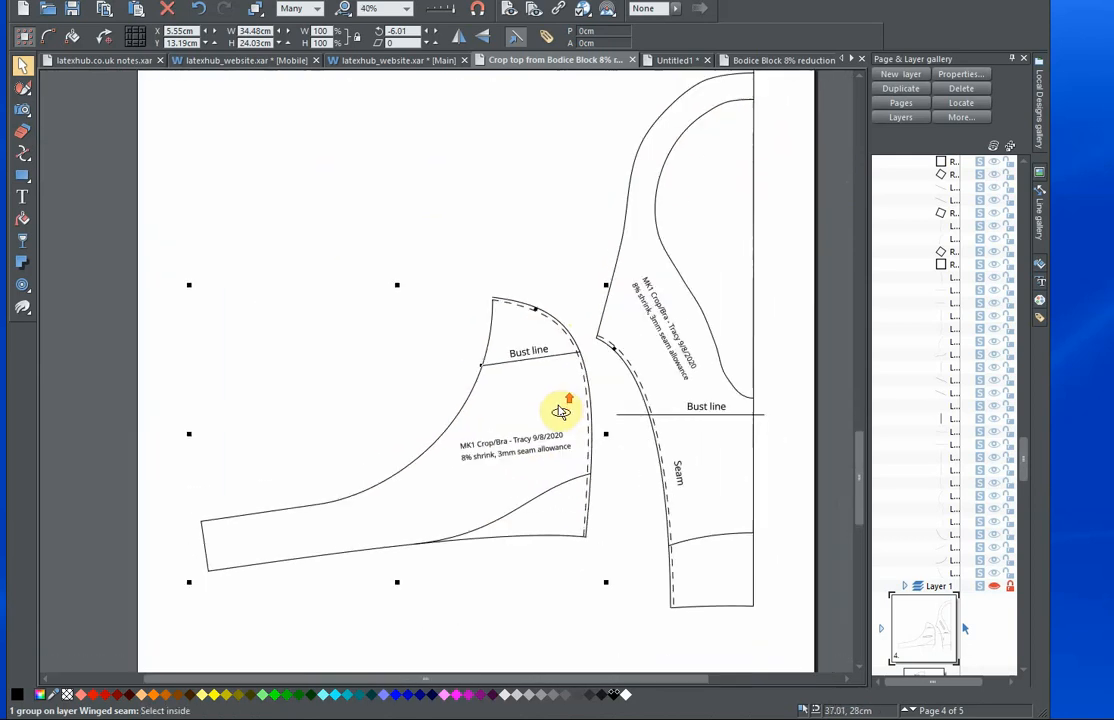
# Move the side panel to about X 14.71 cm and Y 10.05 cm so the upper seam corners of both panels meet.
pyautogui.moveTo(516, 368); pyautogui.dragTo(443, 385)
pyautogui.scroll(3, 425, 320)
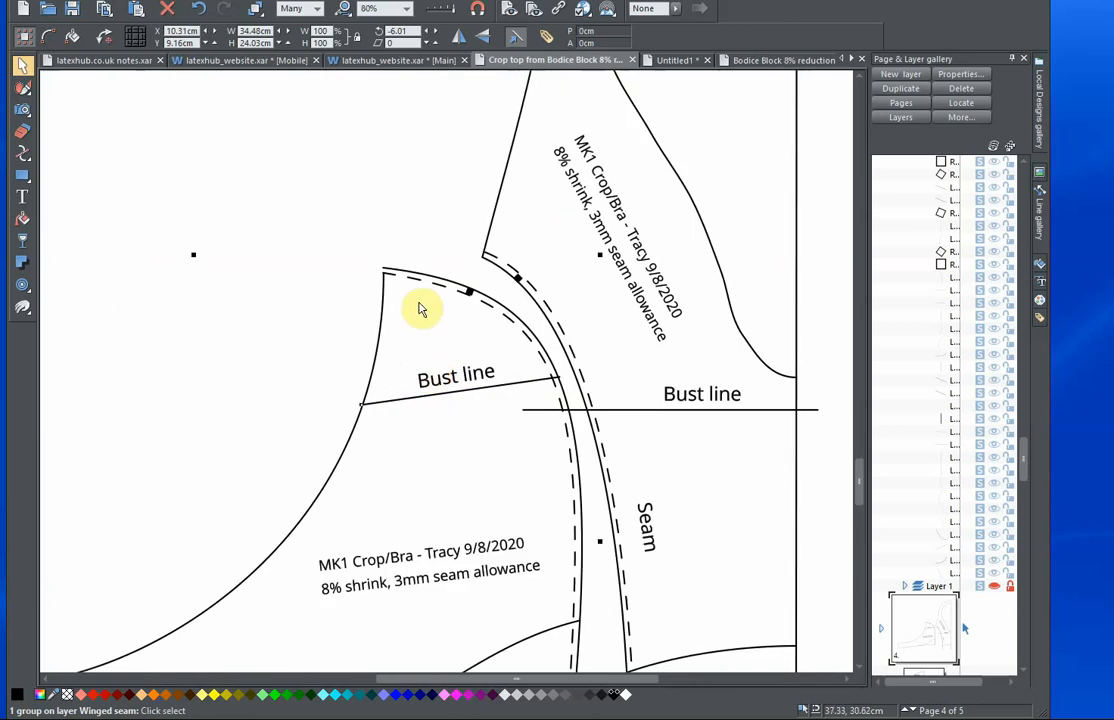
pyautogui.moveTo(410, 285); pyautogui.dragTo(513, 261)
pyautogui.moveTo(554, 352); pyautogui.dragTo(575, 277)
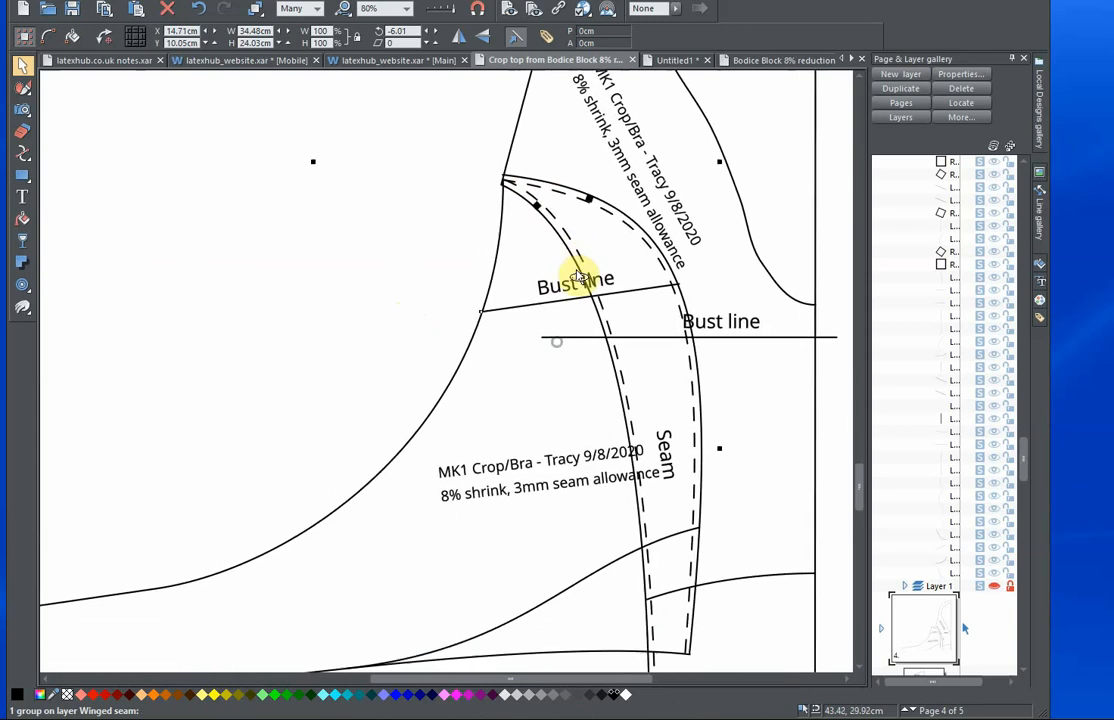
# Place the side panel's rotation centre on the shared upper seam corner and rotate the panel to about -23.57°, checking the join.
pyautogui.click(545, 311)
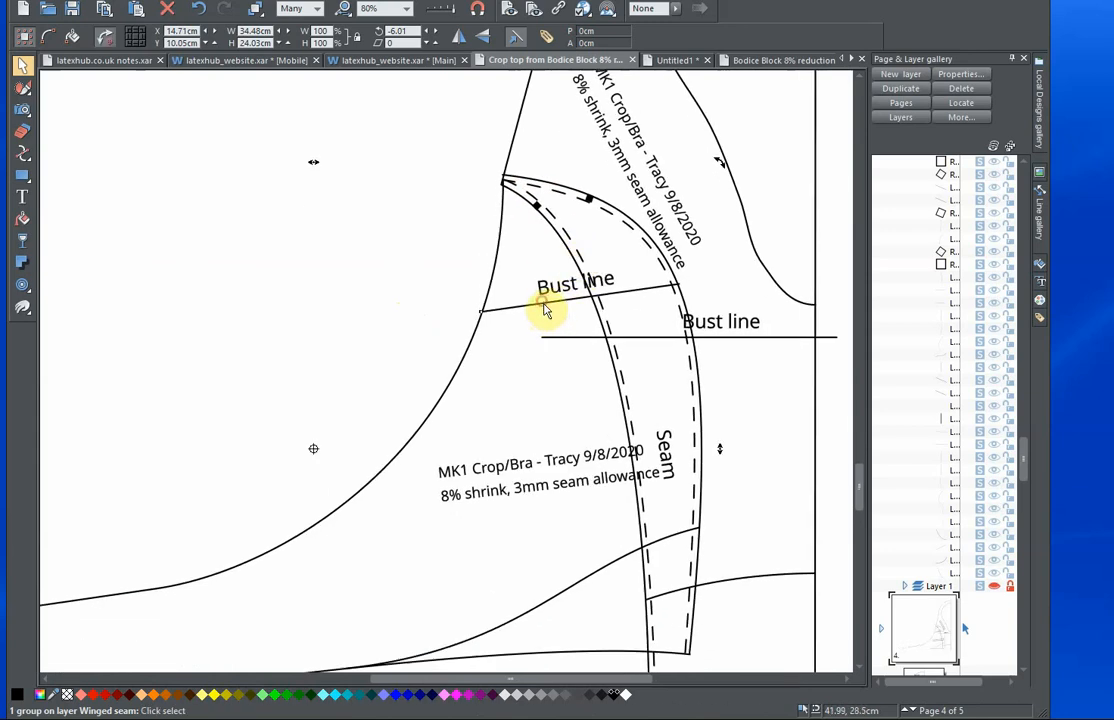
pyautogui.moveTo(316, 452)
pyautogui.mouseDown()
pyautogui.moveTo(393, 199)
pyautogui.moveTo(448, 214)
pyautogui.moveTo(507, 184)
pyautogui.mouseUp()
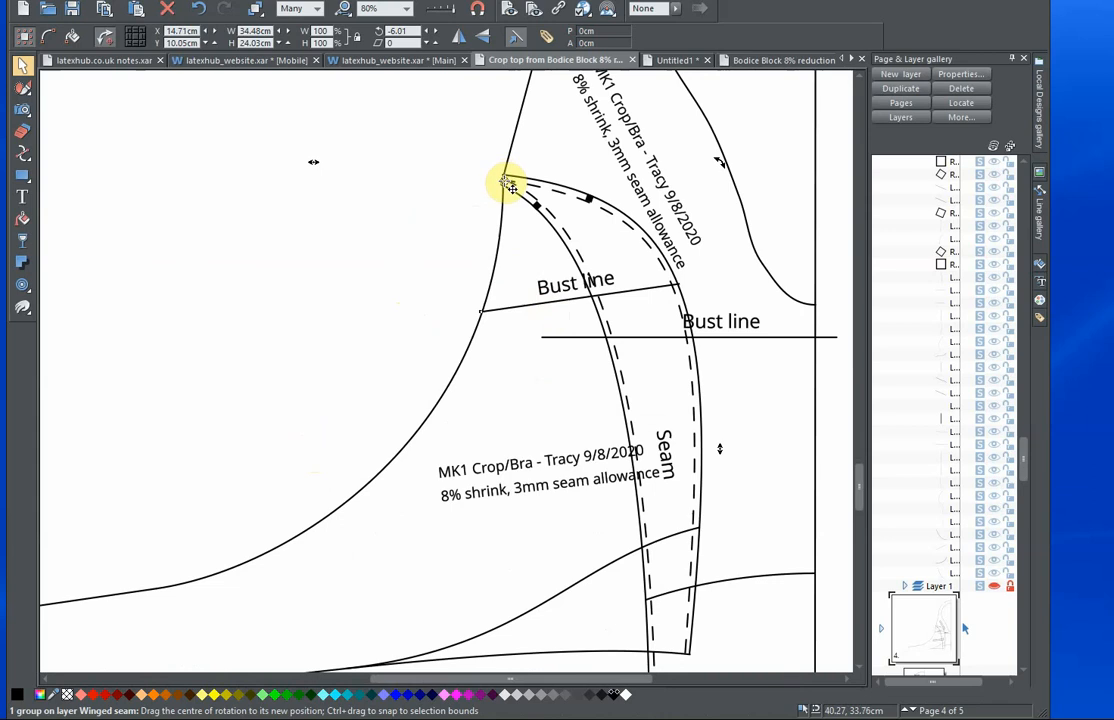
pyautogui.scroll(-3, 661, 311)
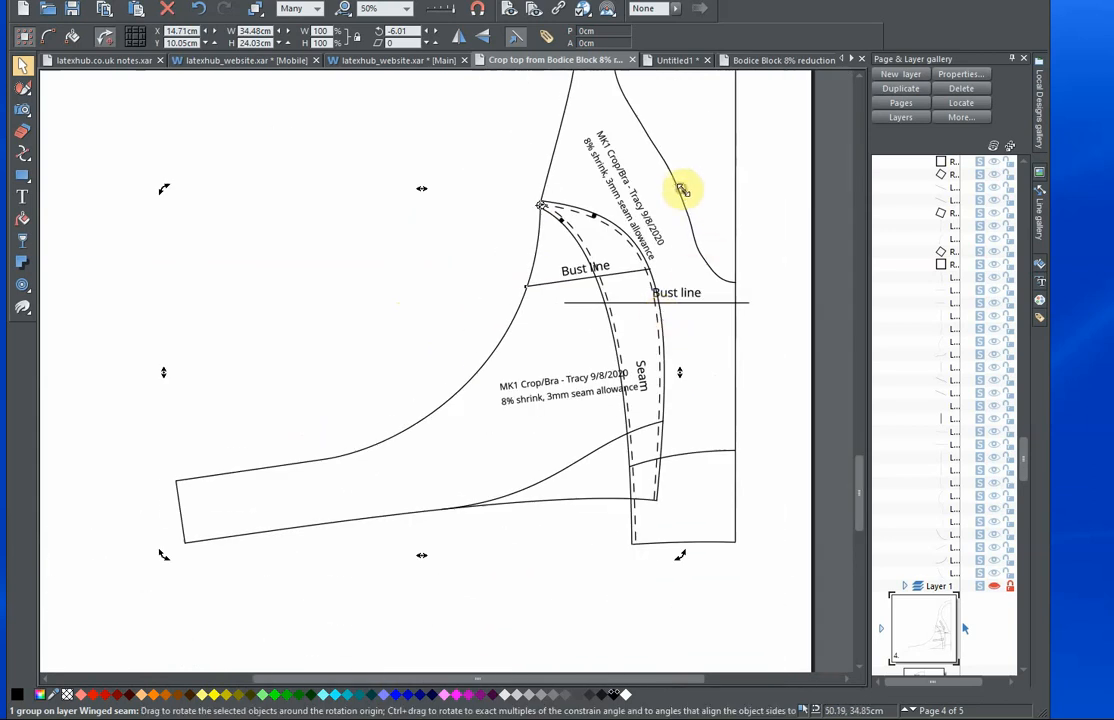
pyautogui.moveTo(681, 190); pyautogui.dragTo(620, 235)
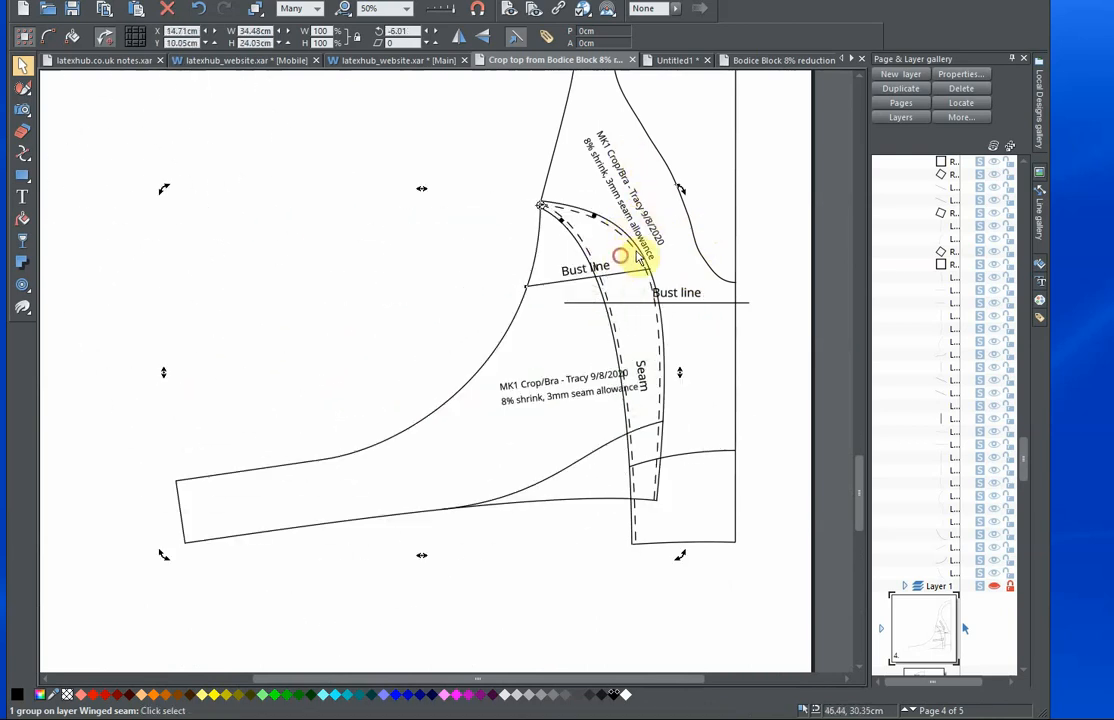
pyautogui.moveTo(683, 188); pyautogui.dragTo(706, 236)
pyautogui.scroll(4, 547, 356)
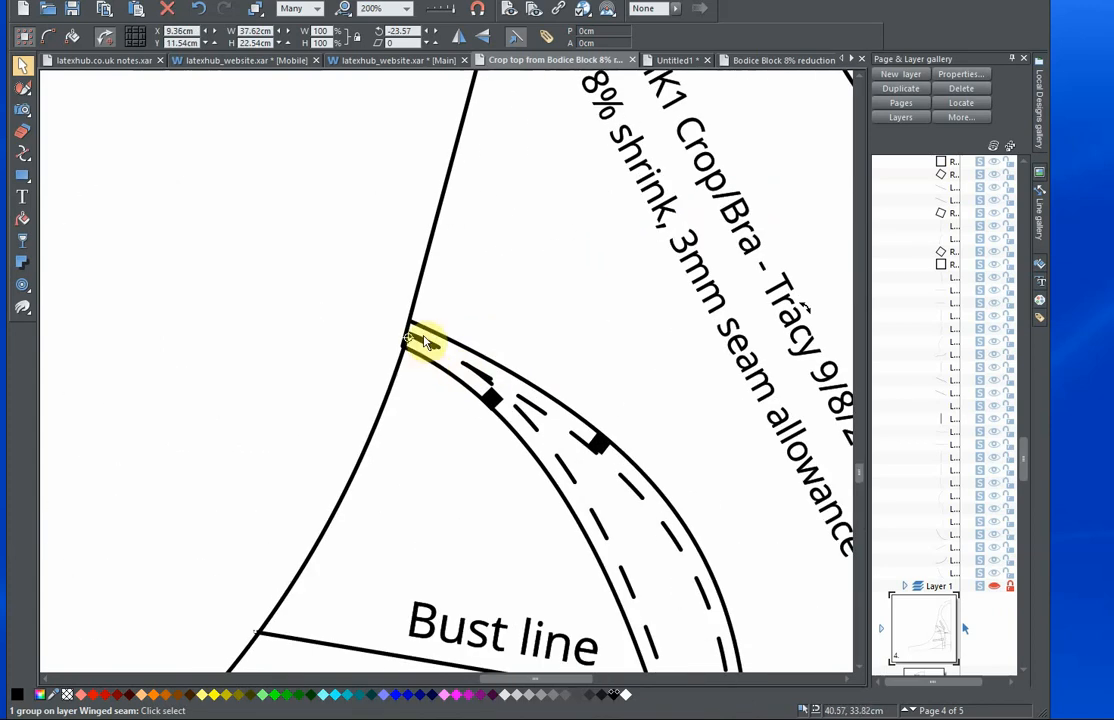
pyautogui.scroll(-5, 577, 336)
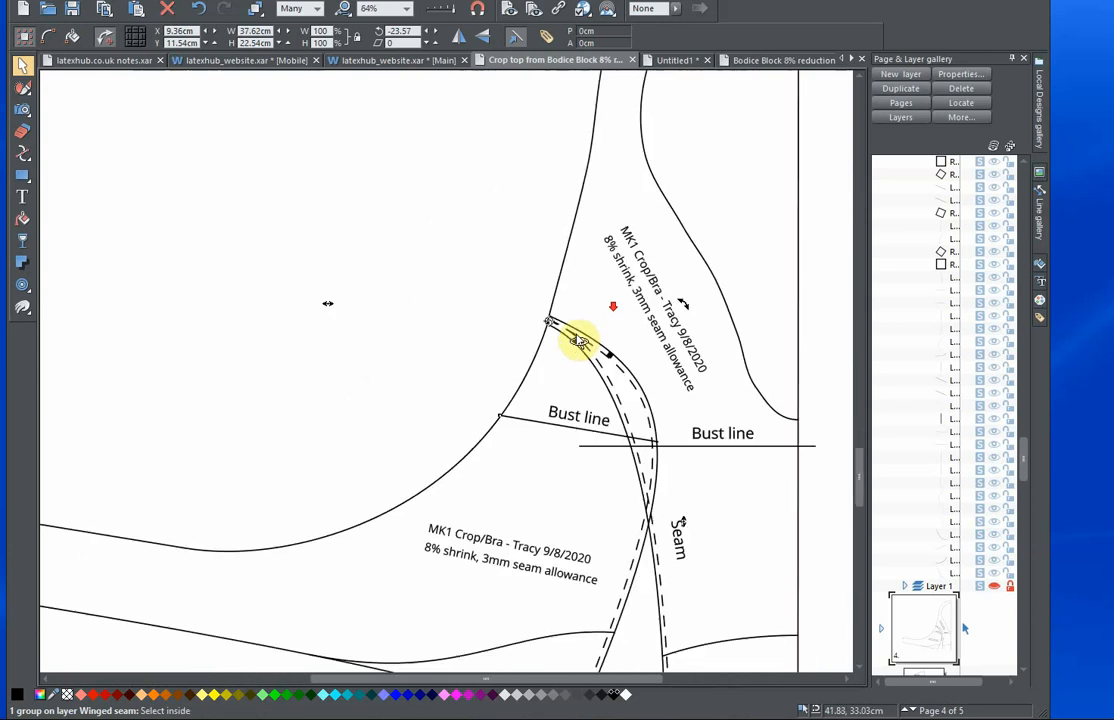
pyautogui.moveTo(674, 295); pyautogui.dragTo(716, 349)
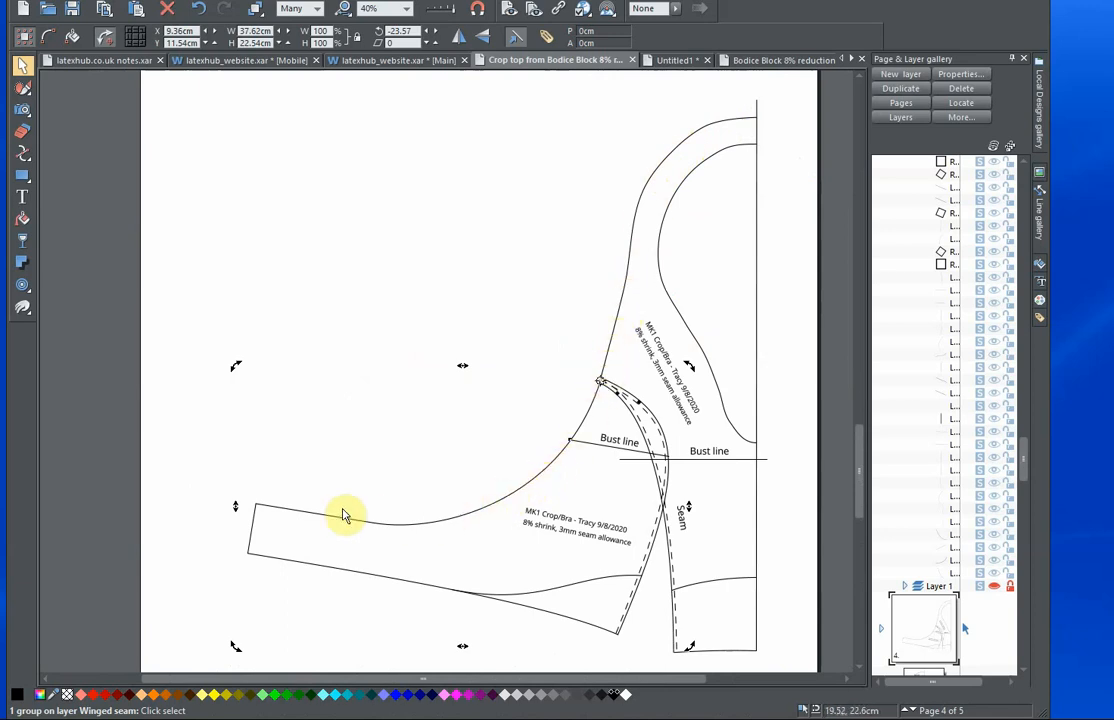
# Move the side panel to about X 14.69 cm and Y 9.88 cm so its lower seam corner meets the front panel's.
pyautogui.moveTo(599, 408); pyautogui.dragTo(572, 288)
pyautogui.moveTo(540, 352); pyautogui.dragTo(500, 414)
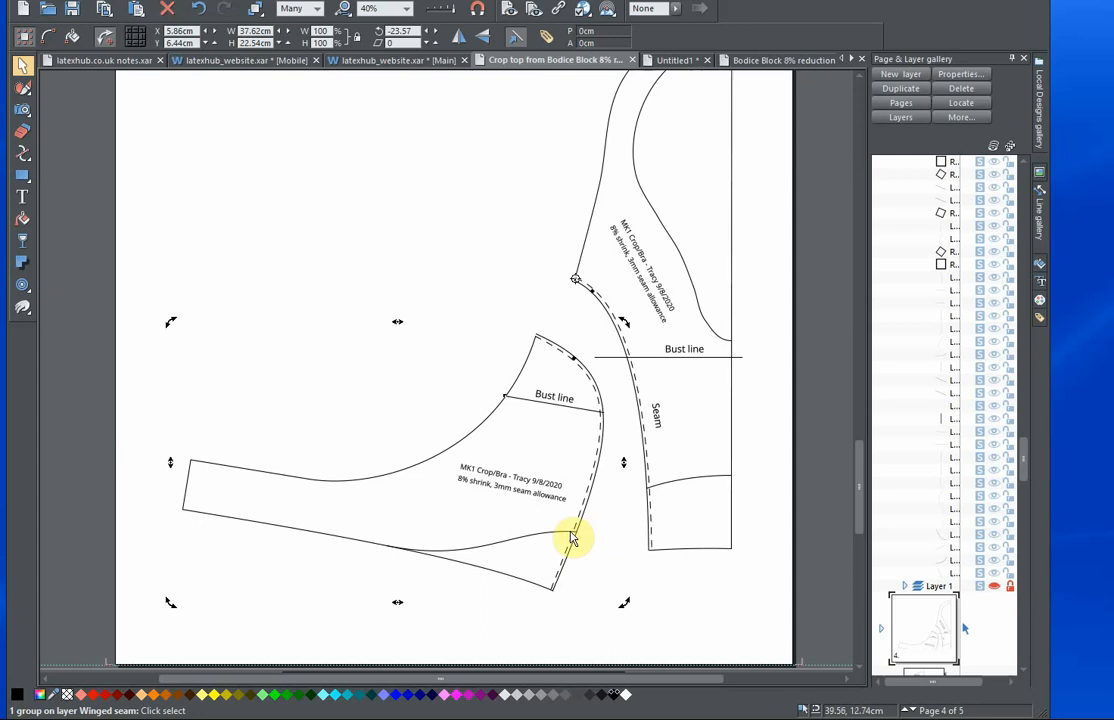
pyautogui.moveTo(580, 533); pyautogui.dragTo(647, 490)
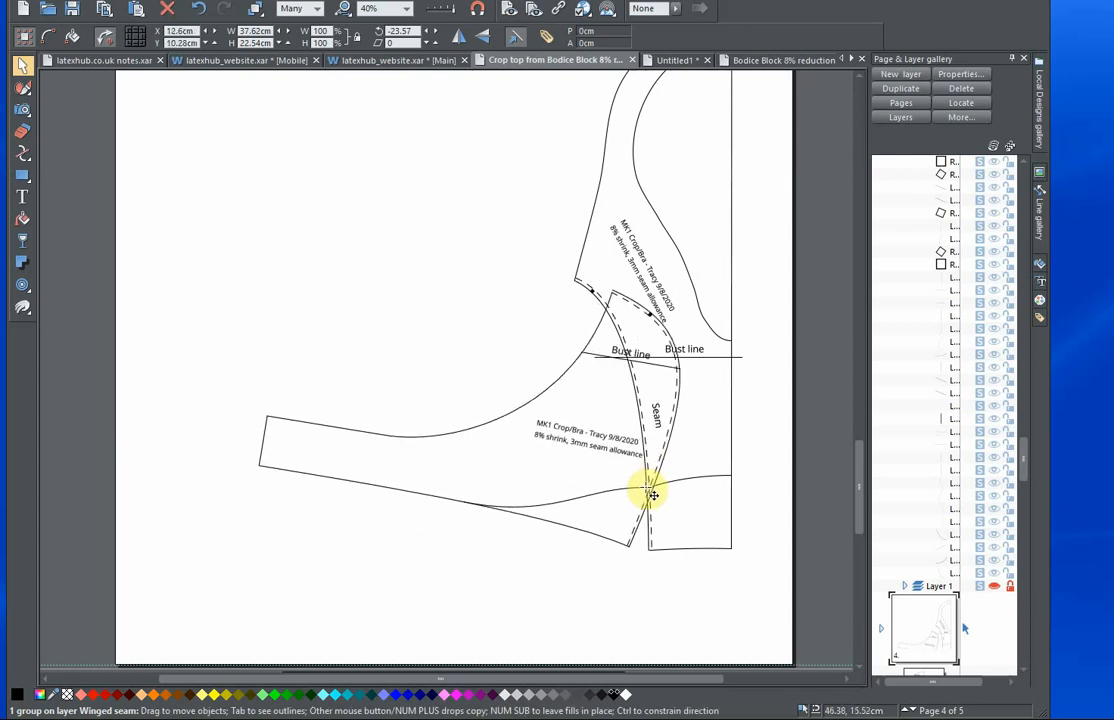
pyautogui.scroll(2, 510, 378)
pyautogui.scroll(1, 500, 397)
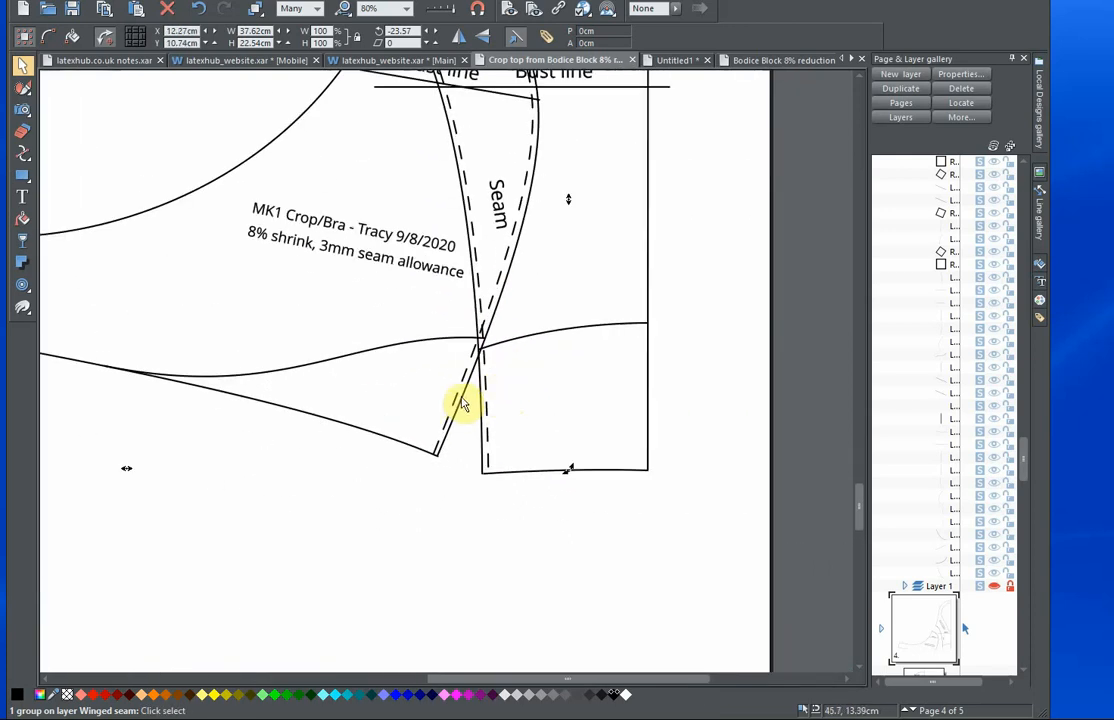
pyautogui.moveTo(470, 400); pyautogui.dragTo(512, 420)
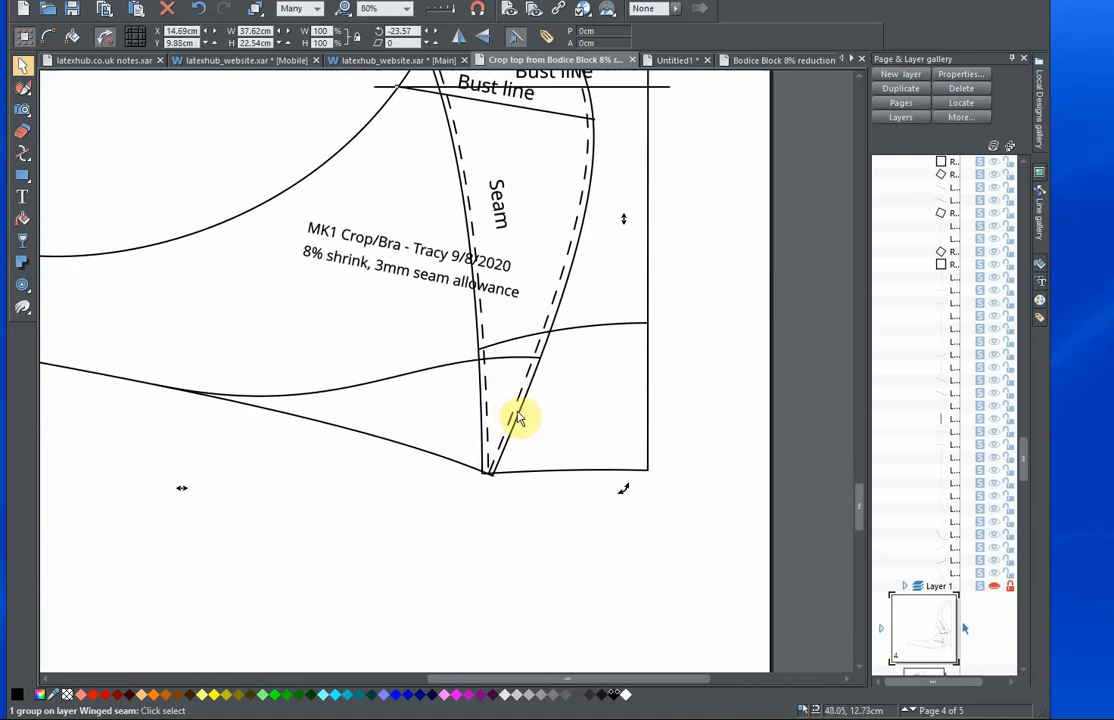
# Reposition the side panel's rotation centre on the lower seam corner where the dashed lines of both panels meet.
pyautogui.moveTo(460, 214); pyautogui.dragTo(483, 325)
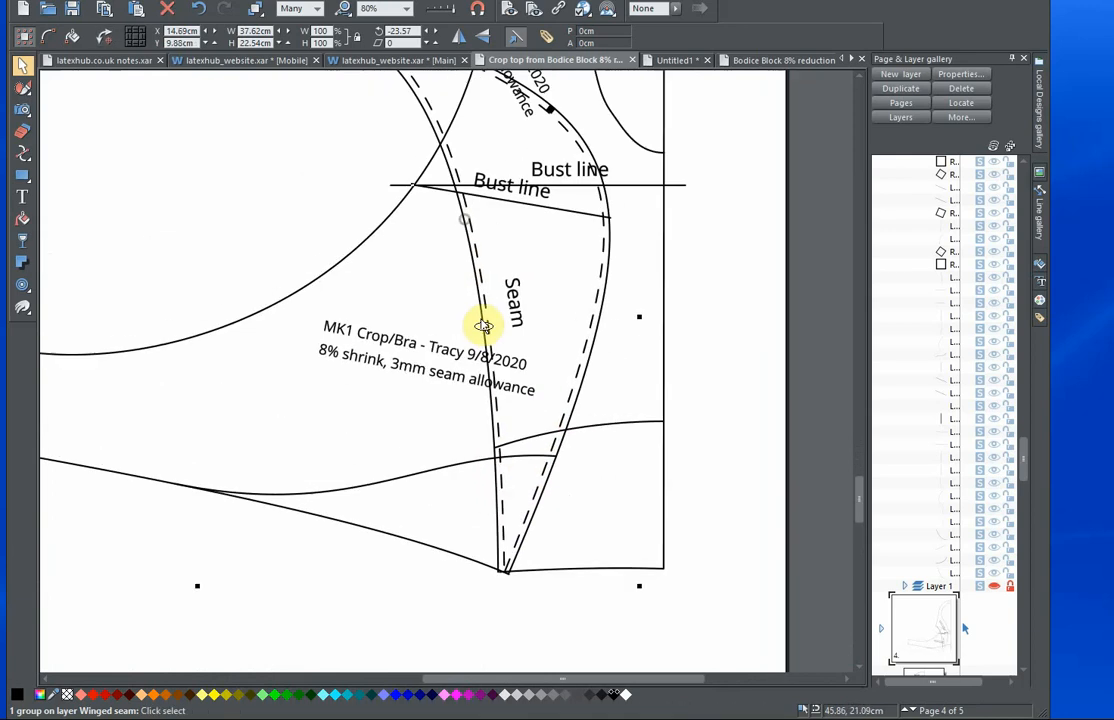
pyautogui.scroll(-4, 480, 318)
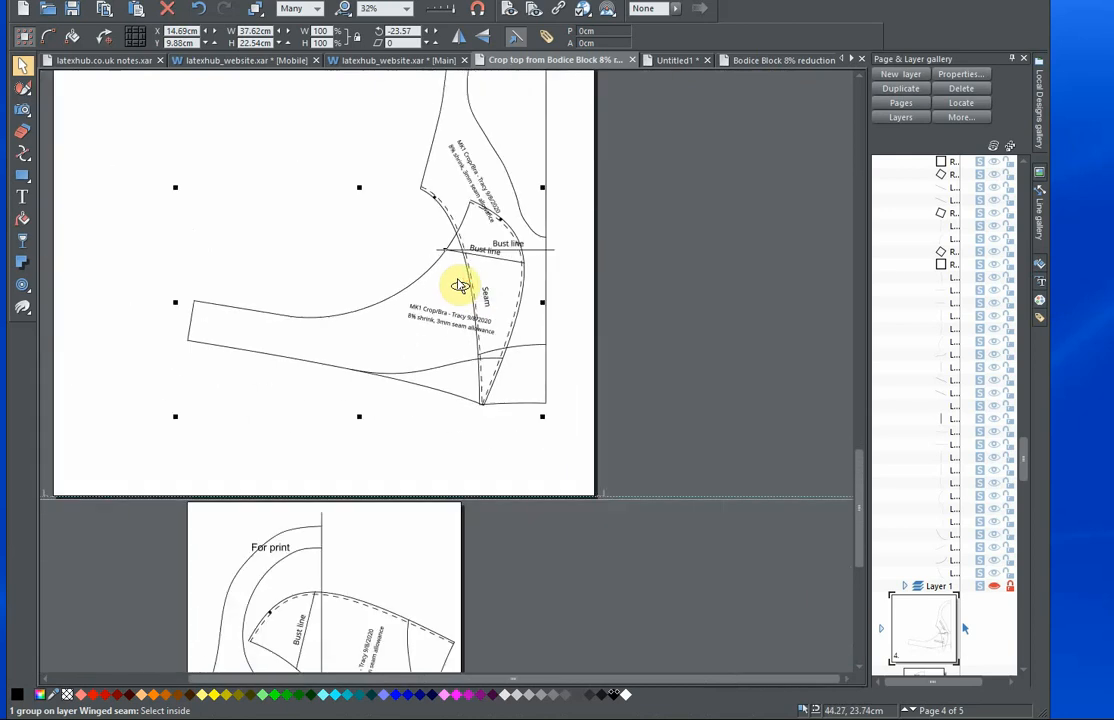
pyautogui.scroll(1, 459, 286)
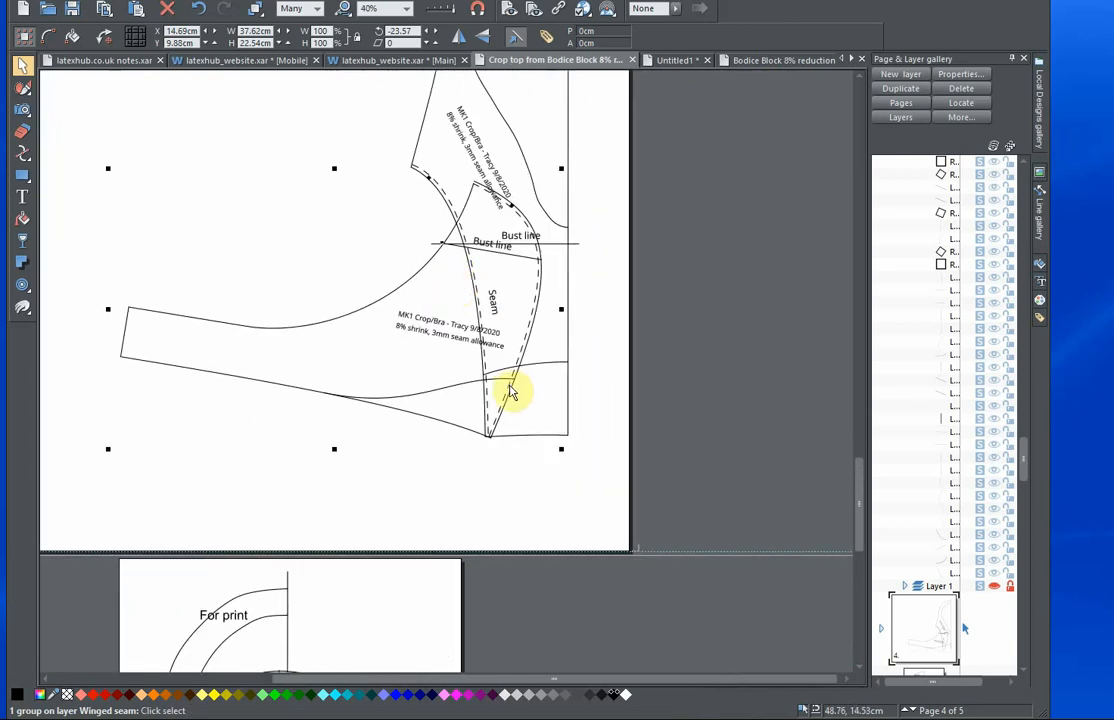
pyautogui.click(460, 434)
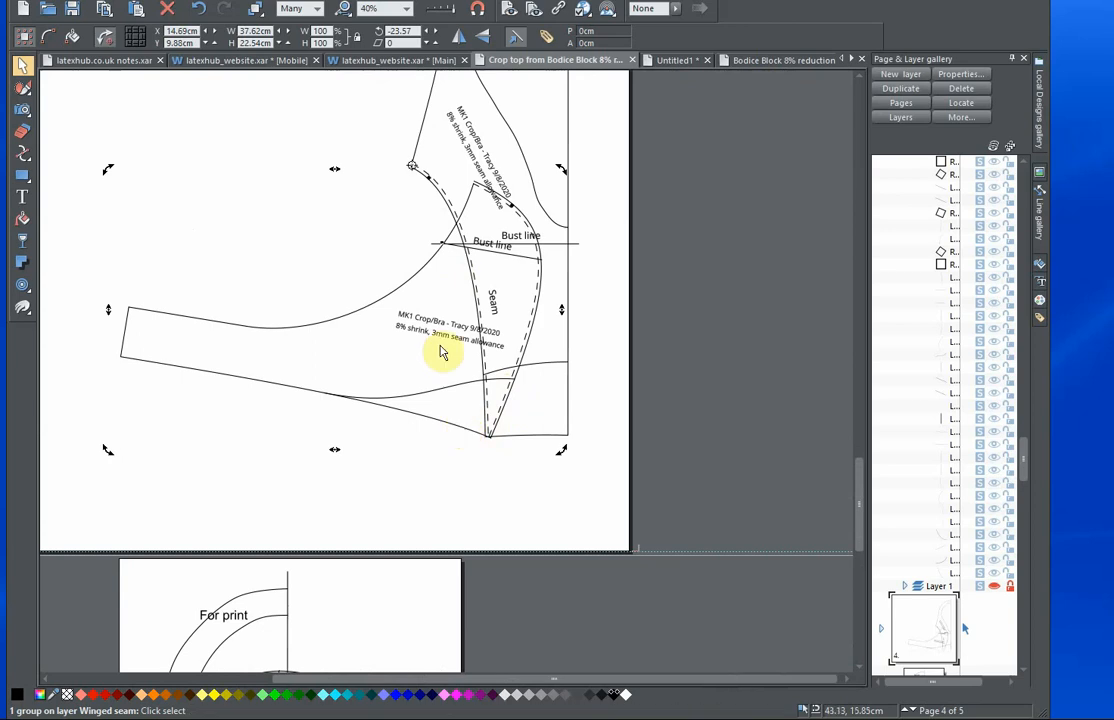
pyautogui.moveTo(411, 167); pyautogui.dragTo(484, 408)
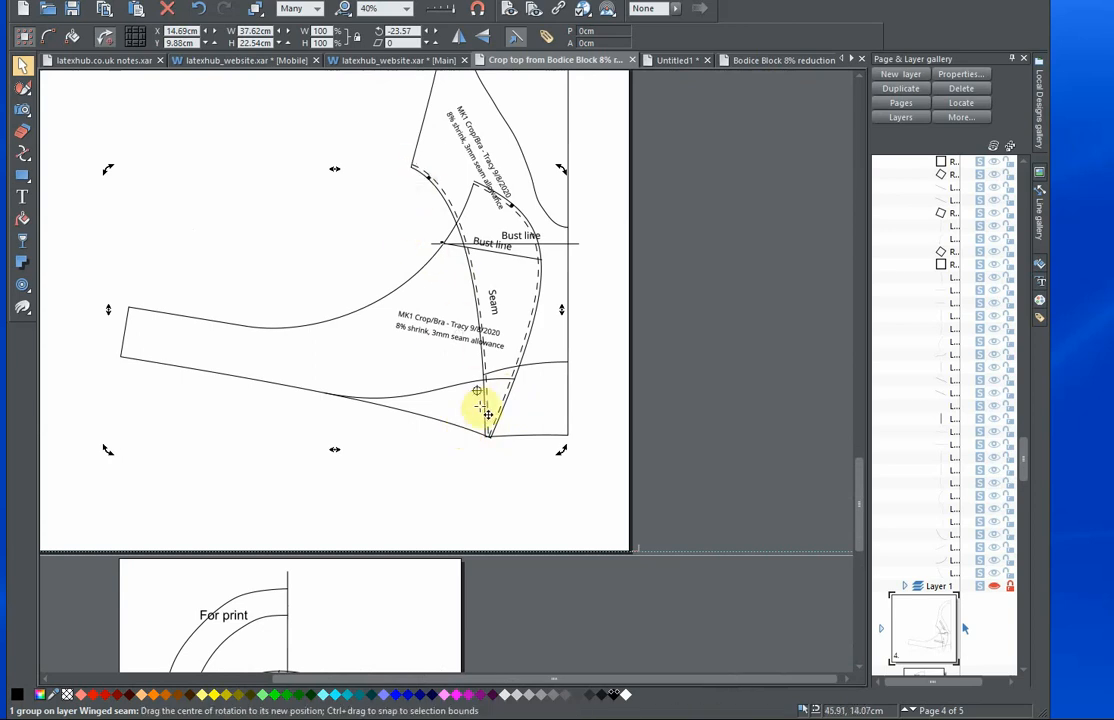
pyautogui.scroll(5, 496, 442)
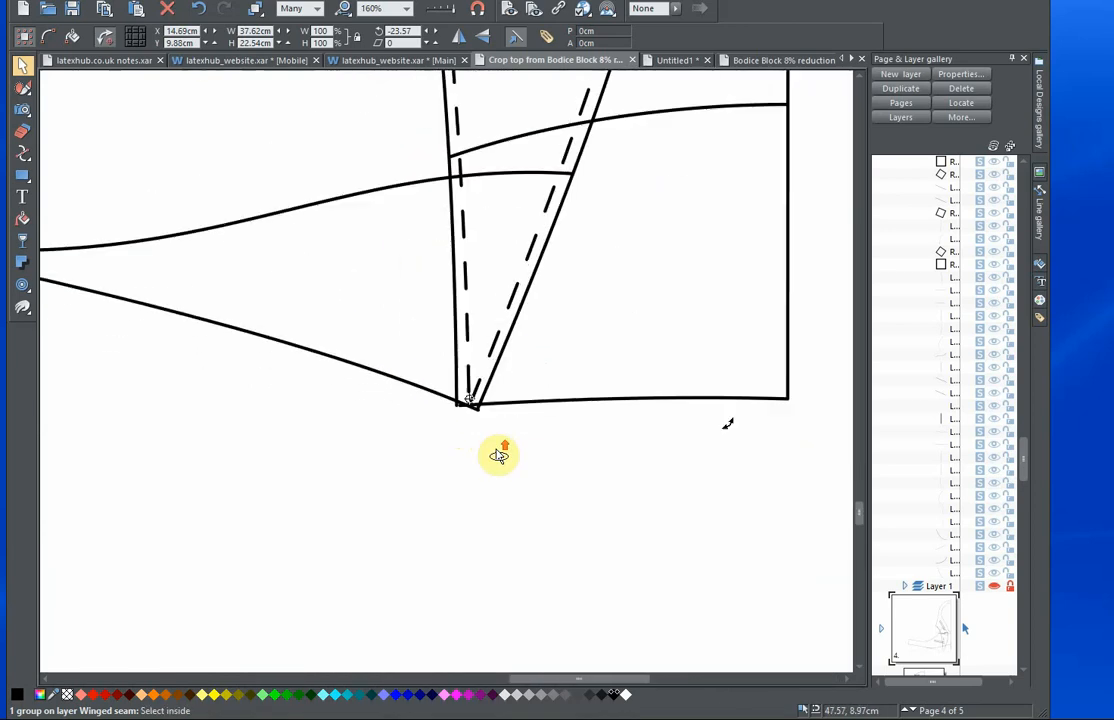
pyautogui.moveTo(463, 380); pyautogui.dragTo(466, 389)
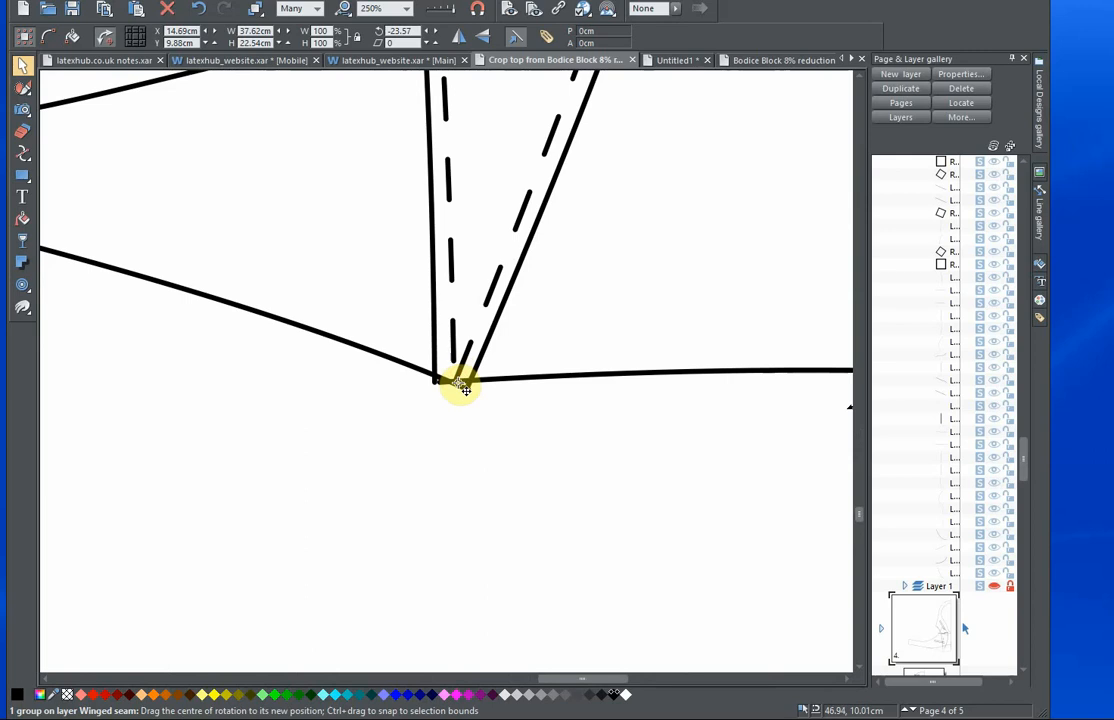
# Rotate the side panel about the lower seam corner to about 0.47° and examine how the hem and underbust lines join.
pyautogui.scroll(-5, 458, 412)
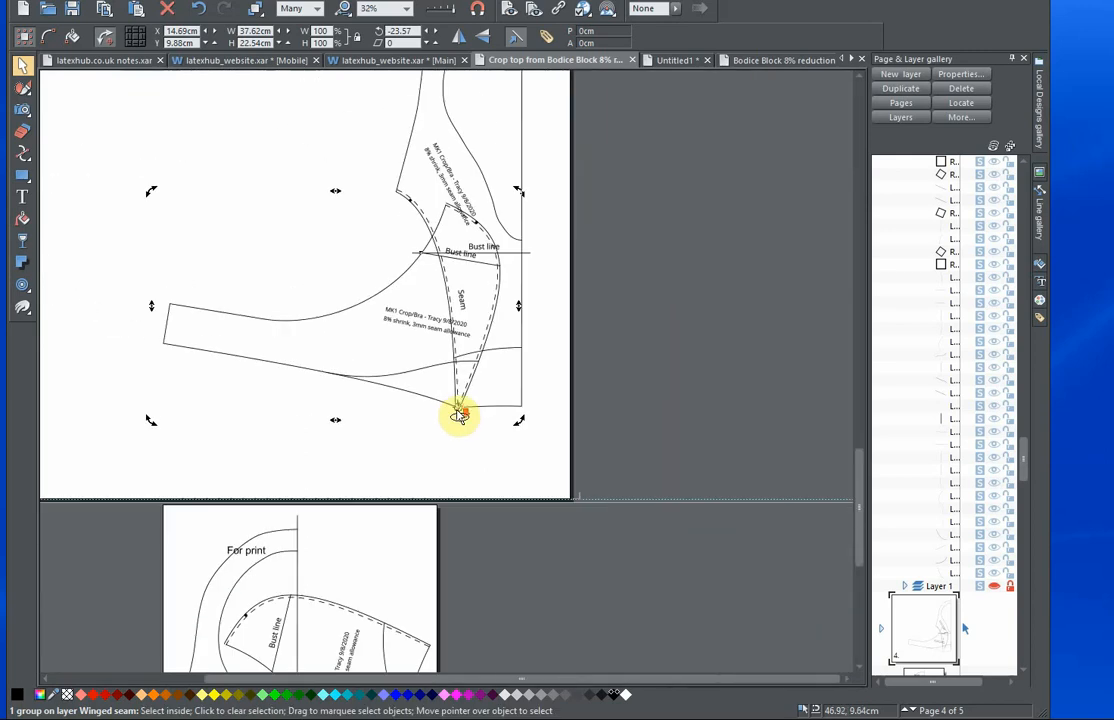
pyautogui.moveTo(520, 423); pyautogui.dragTo(605, 378)
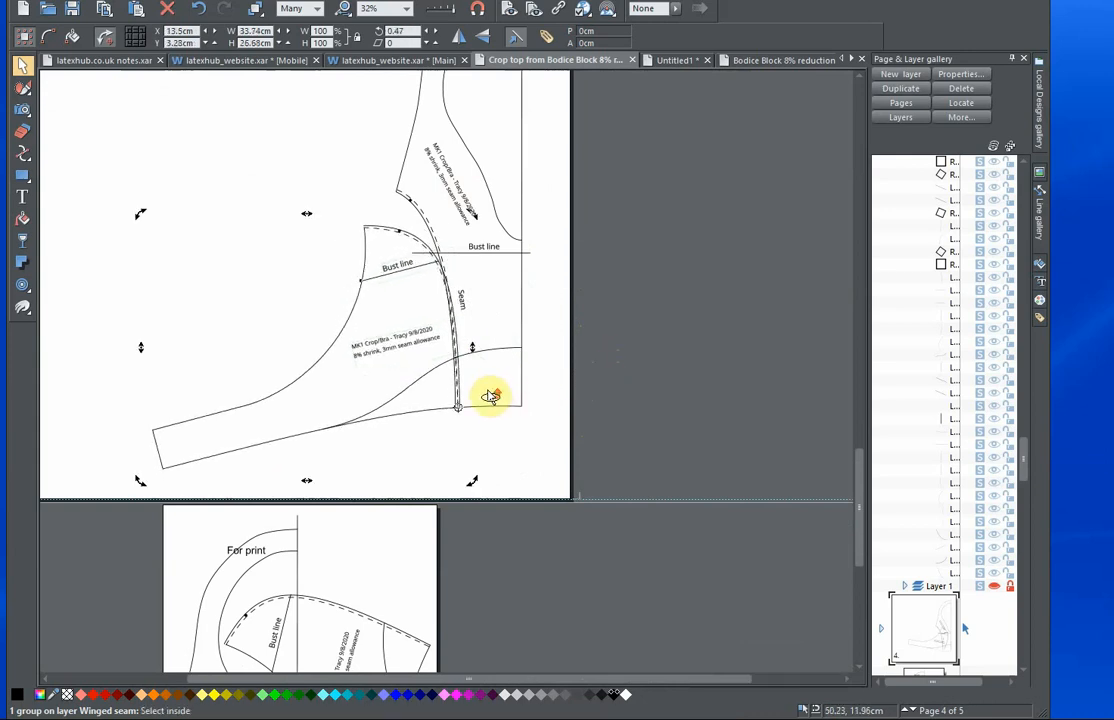
pyautogui.scroll(3, 492, 393)
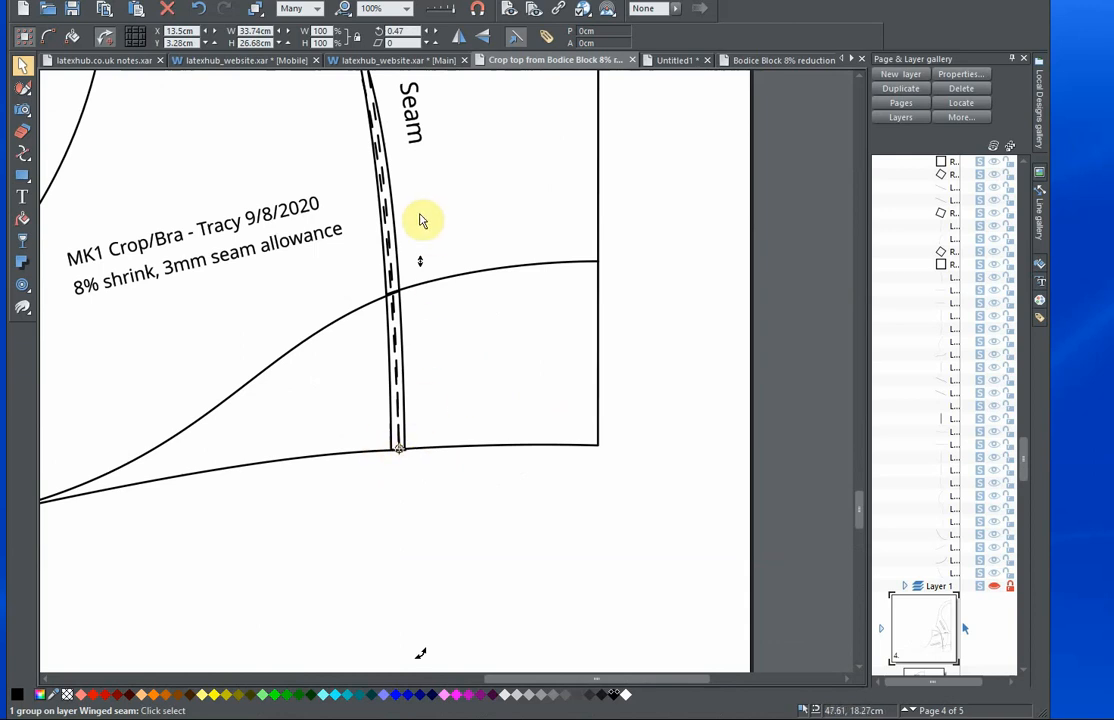
pyautogui.click(438, 365)
pyautogui.scroll(-5, 473, 362)
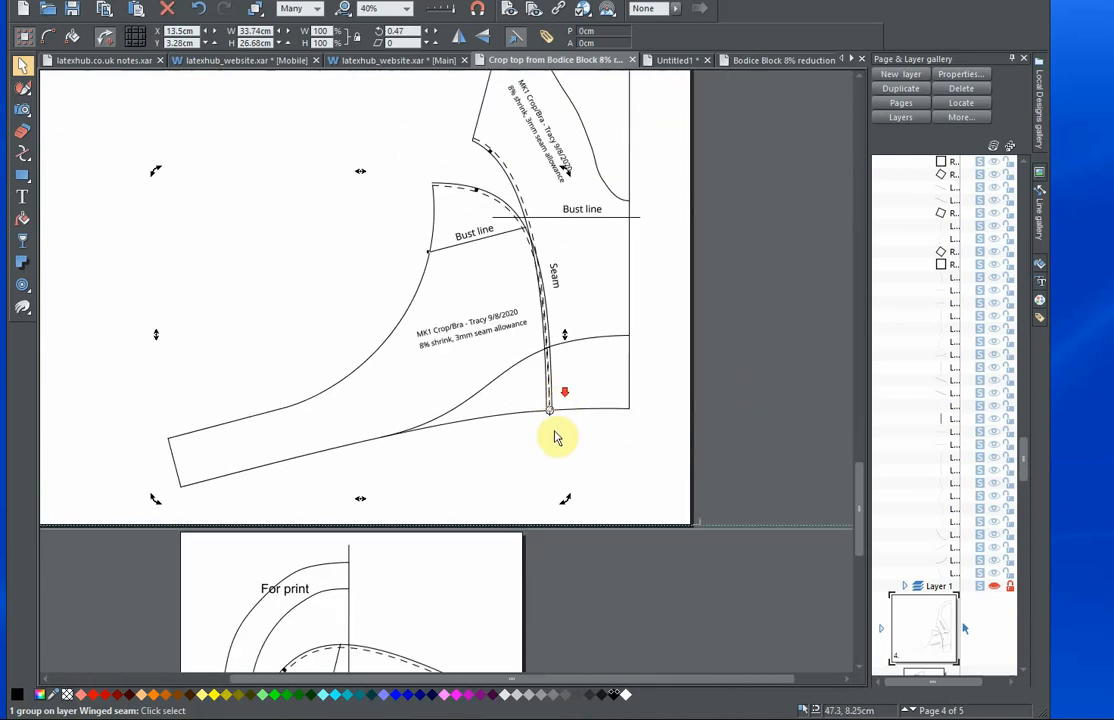
pyautogui.scroll(3, 535, 423)
pyautogui.scroll(-3, 320, 435)
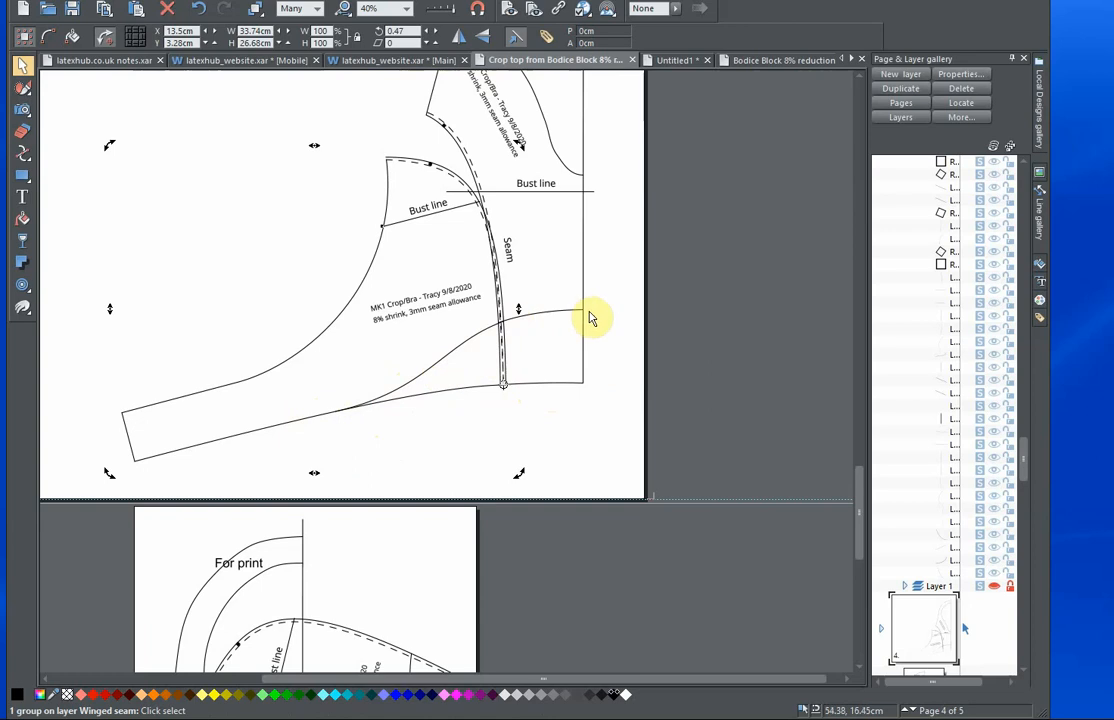
# Move the side panel away from the front panel to about X 5.4 cm and Y 5.92 cm.
pyautogui.moveTo(581, 370); pyautogui.dragTo(660, 429)
pyautogui.scroll(-1, 668, 437)
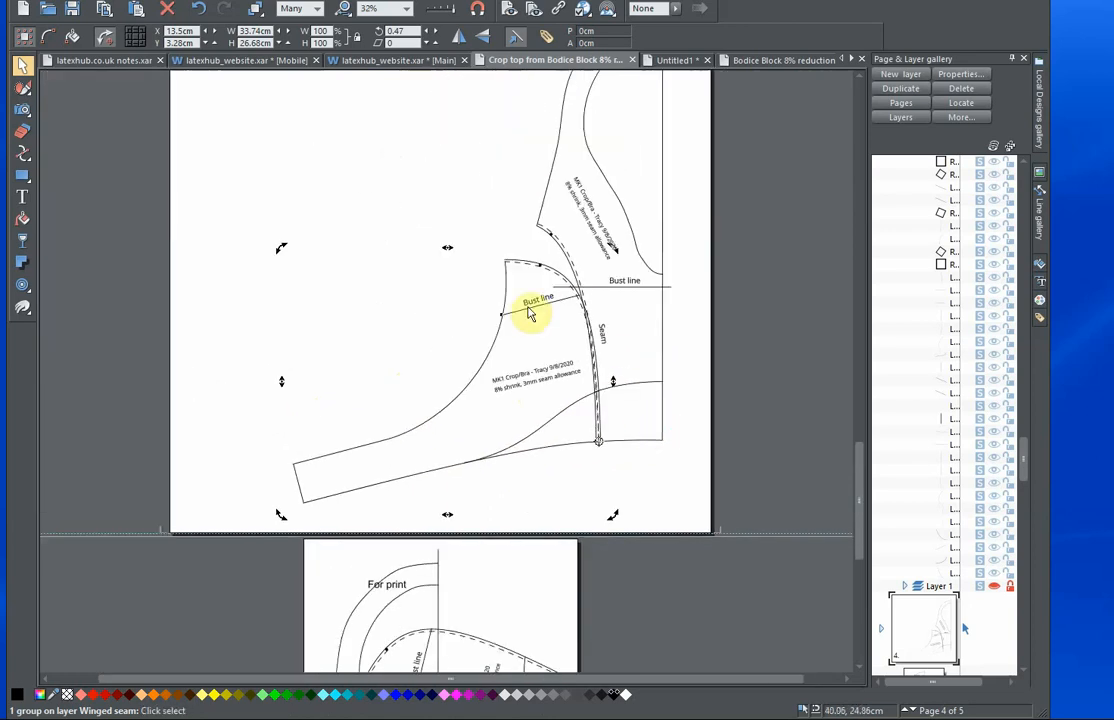
pyautogui.moveTo(522, 316); pyautogui.dragTo(448, 292)
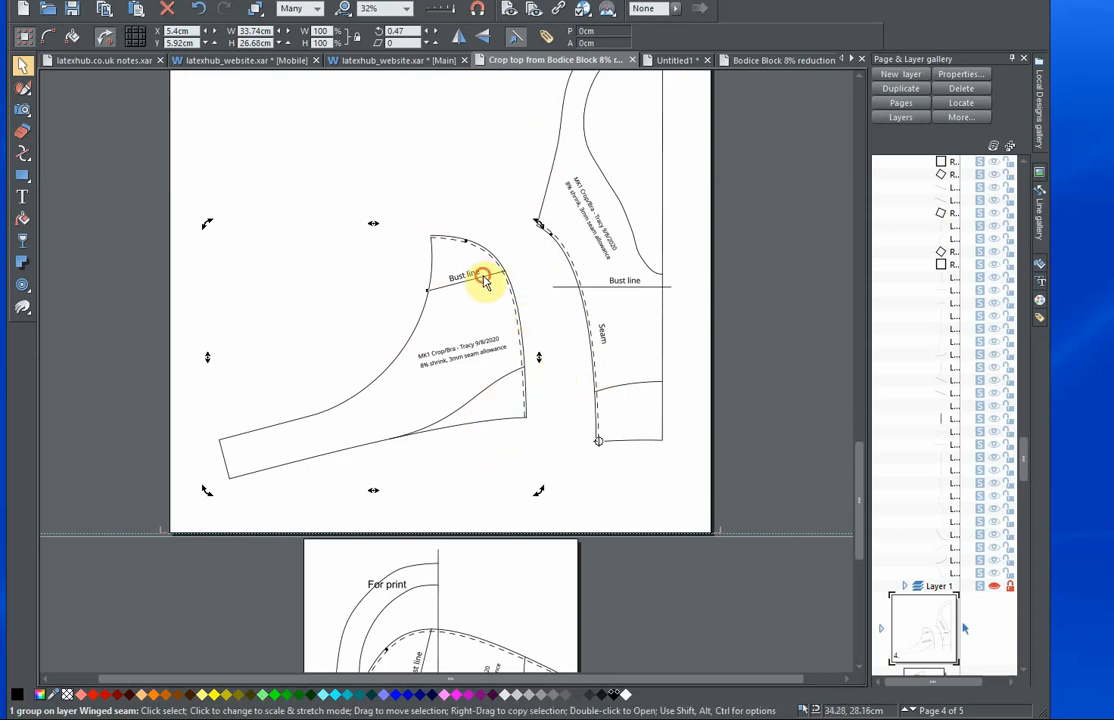
# Move the side panel close beside the front panel's wing seam, to about X 11.02 cm and Y 3.69 cm.
pyautogui.moveTo(485, 283); pyautogui.dragTo(531, 298)
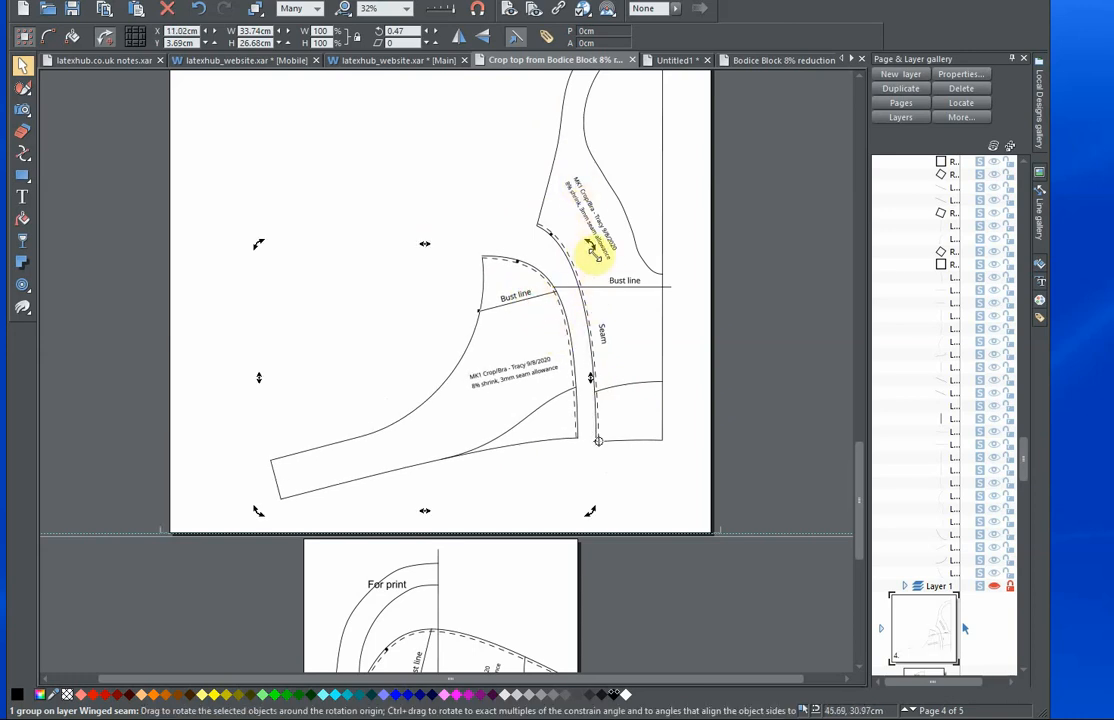
pyautogui.scroll(-1, 528, 366)
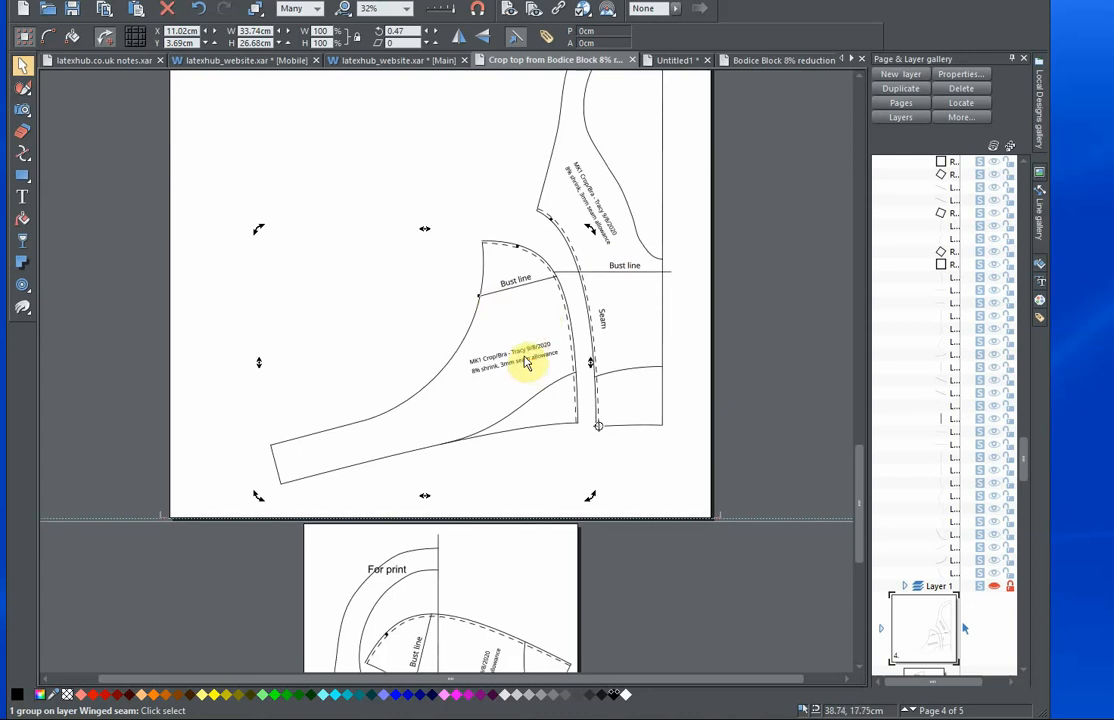
pyautogui.scroll(3, 527, 361)
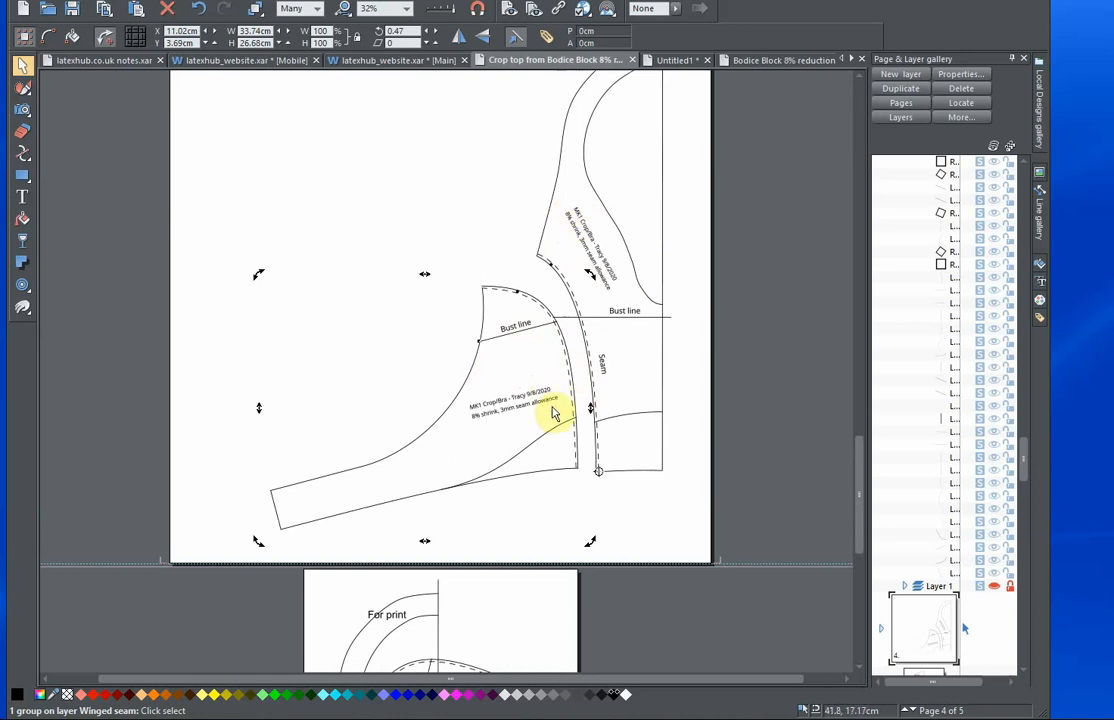
# Check how the side panel and front panel are laid out together on the For print page.
pyautogui.scroll(-3, 556, 408)
pyautogui.scroll(-3, 547, 403)
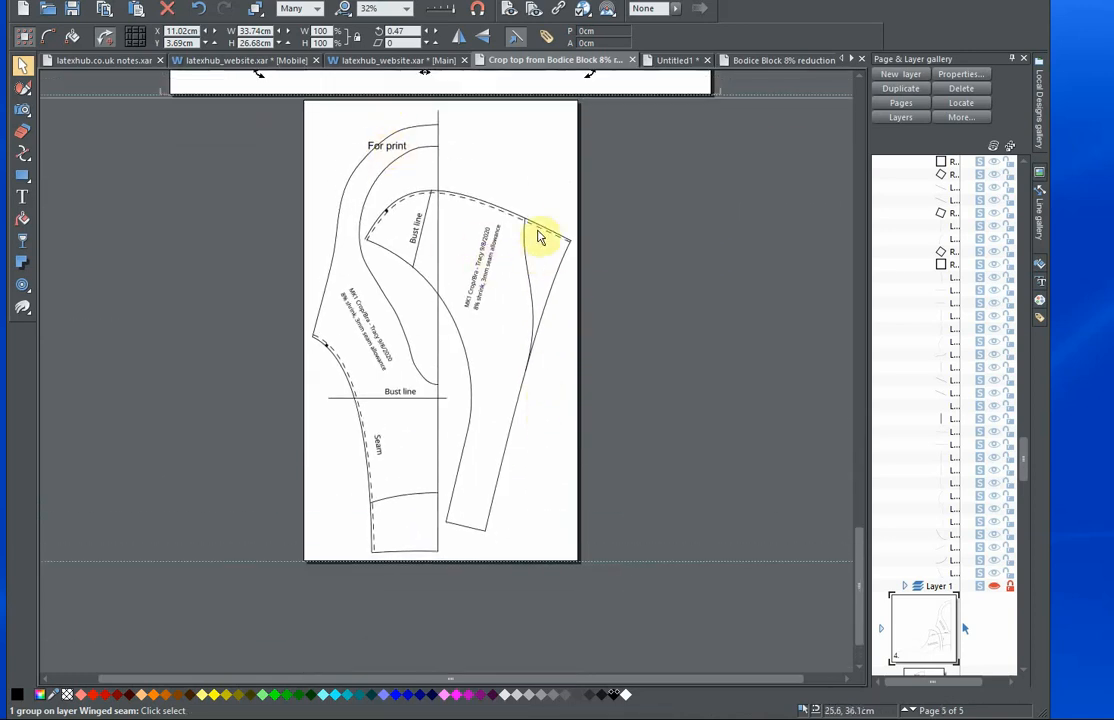
pyautogui.moveTo(530, 228)
pyautogui.mouseDown()
pyautogui.moveTo(560, 241)
pyautogui.moveTo(530, 224)
pyautogui.mouseUp()
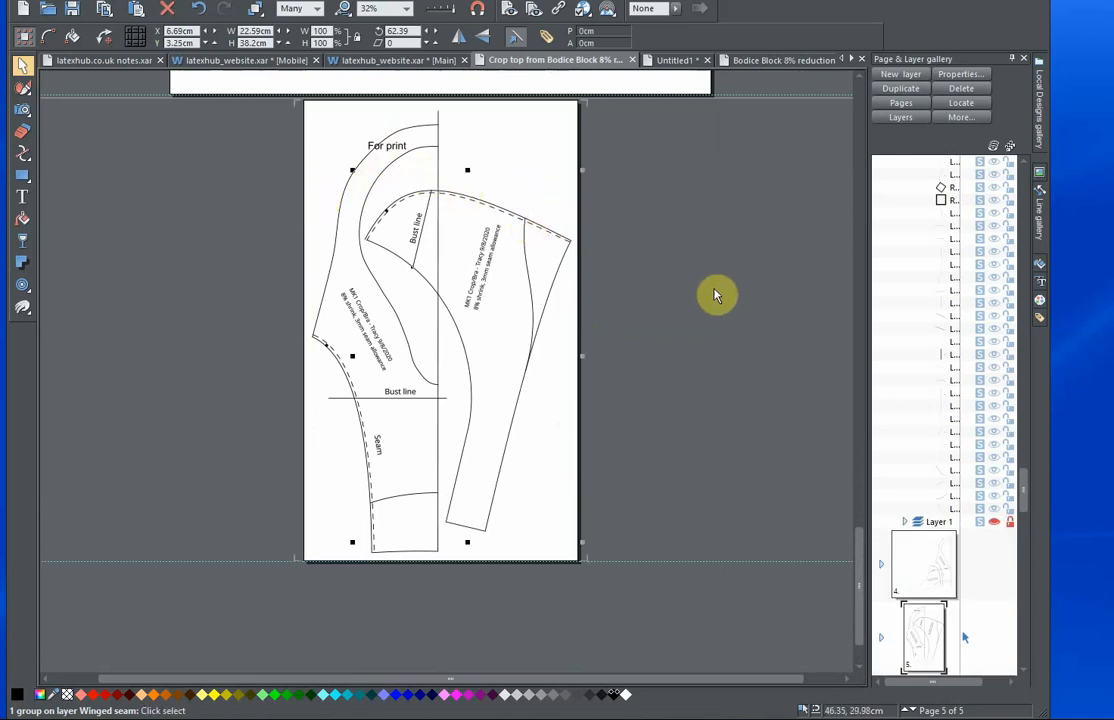
pyautogui.click(657, 315)
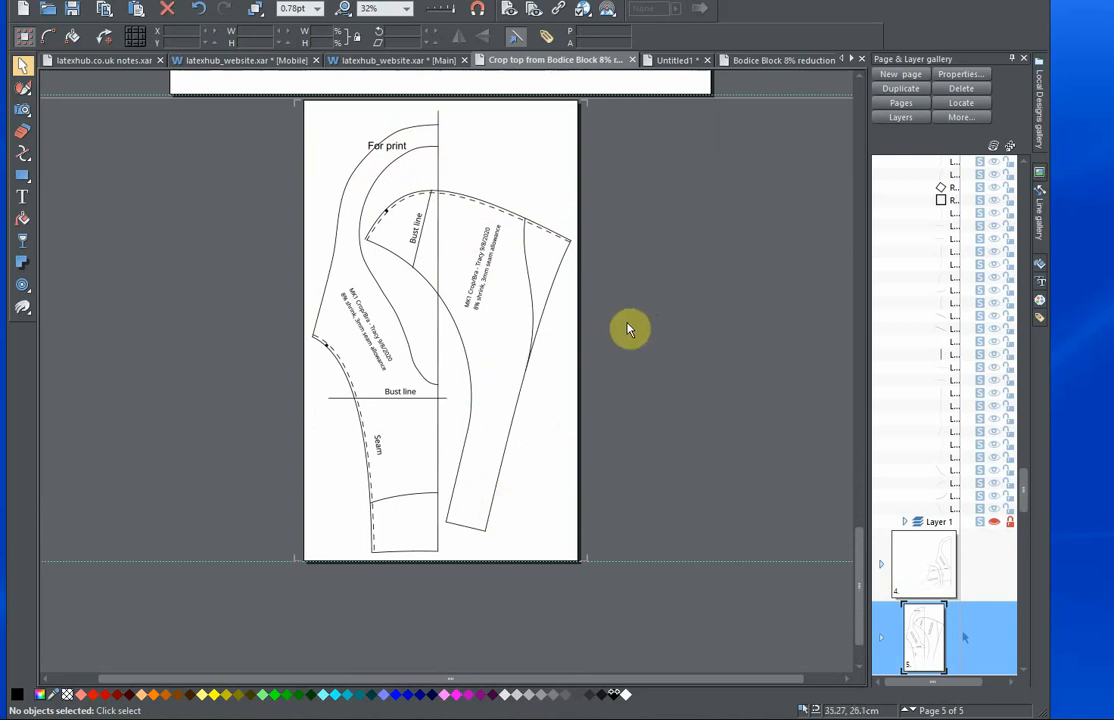
pyautogui.scroll(1, 630, 330)
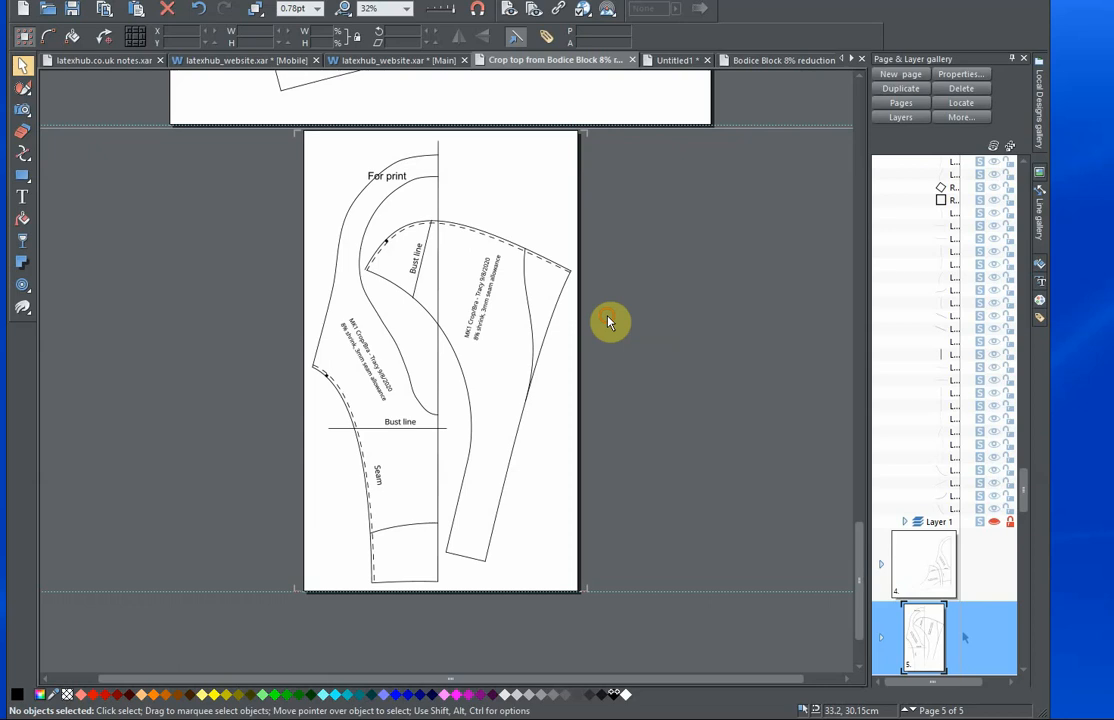
# Export the For print page as a PDF with the Custom preset, replacing the existing crop top v1.pdf.
pyautogui.click(40, 8)
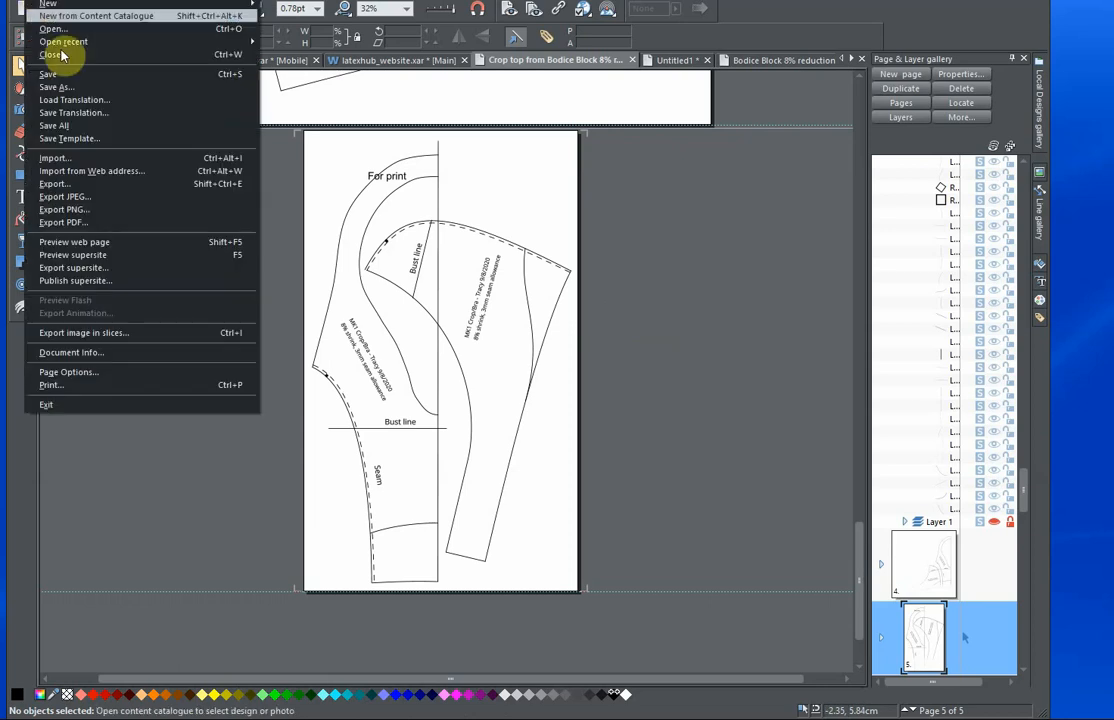
pyautogui.click(86, 222)
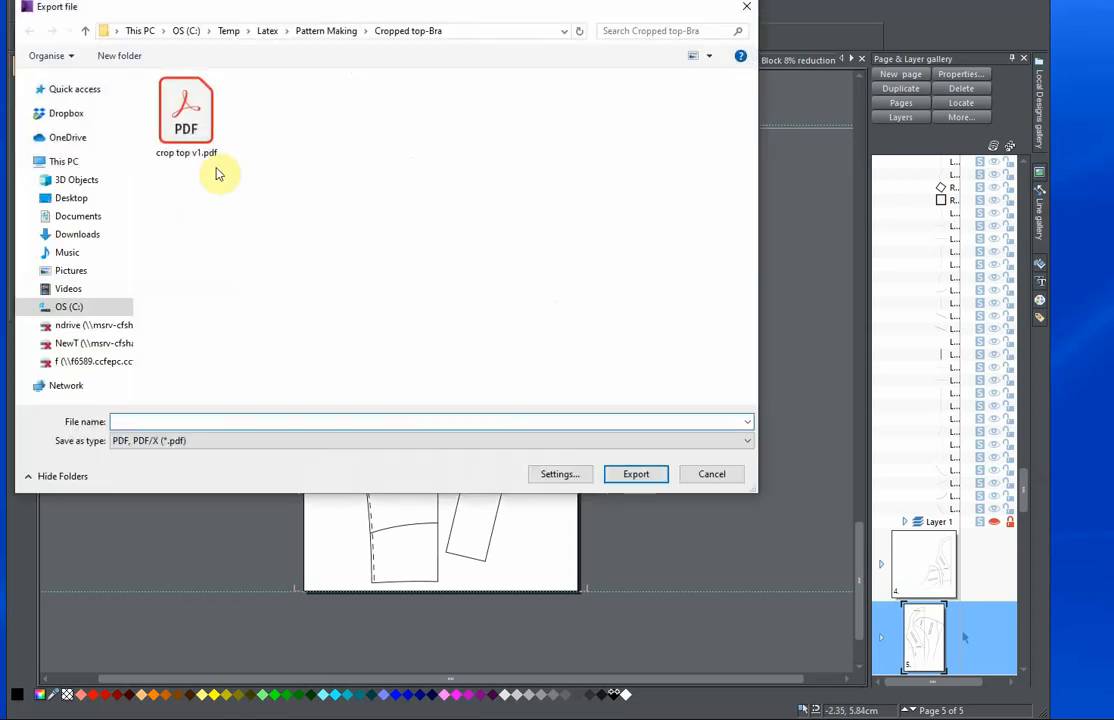
pyautogui.click(186, 112)
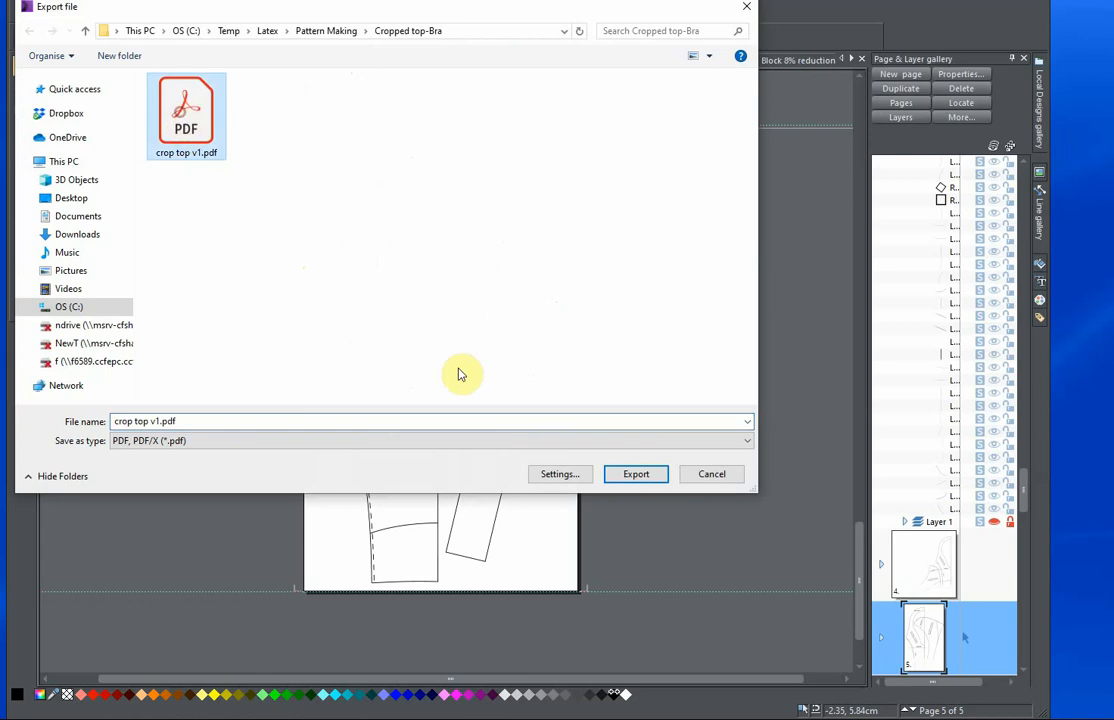
pyautogui.click(634, 477)
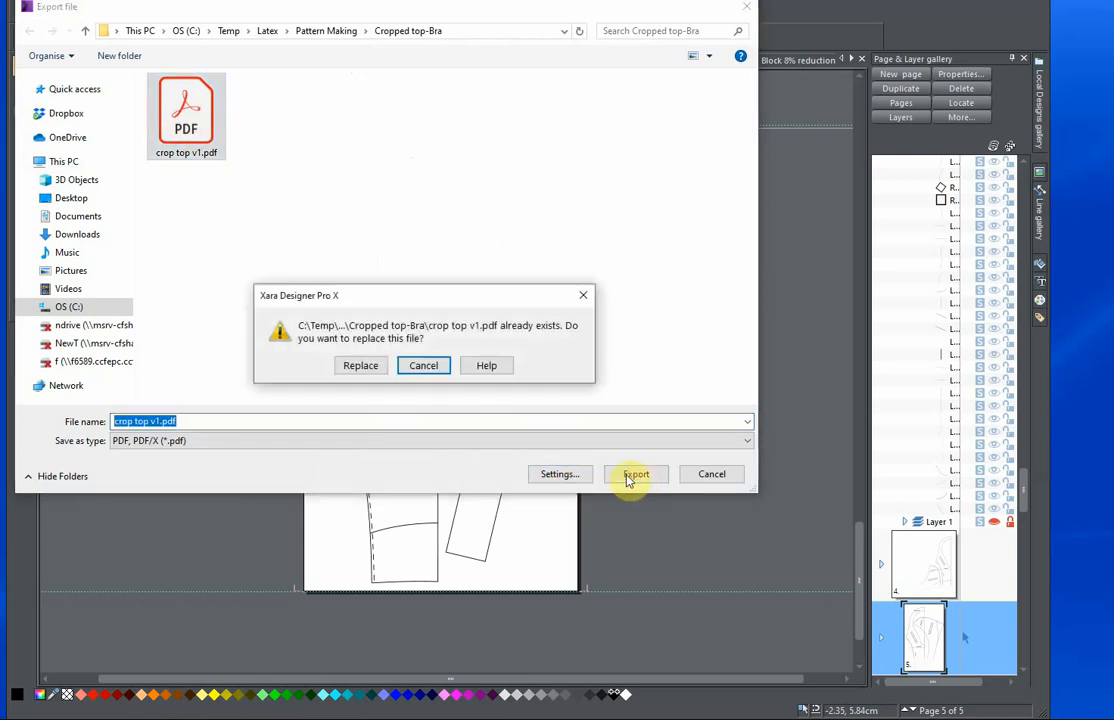
pyautogui.click(362, 366)
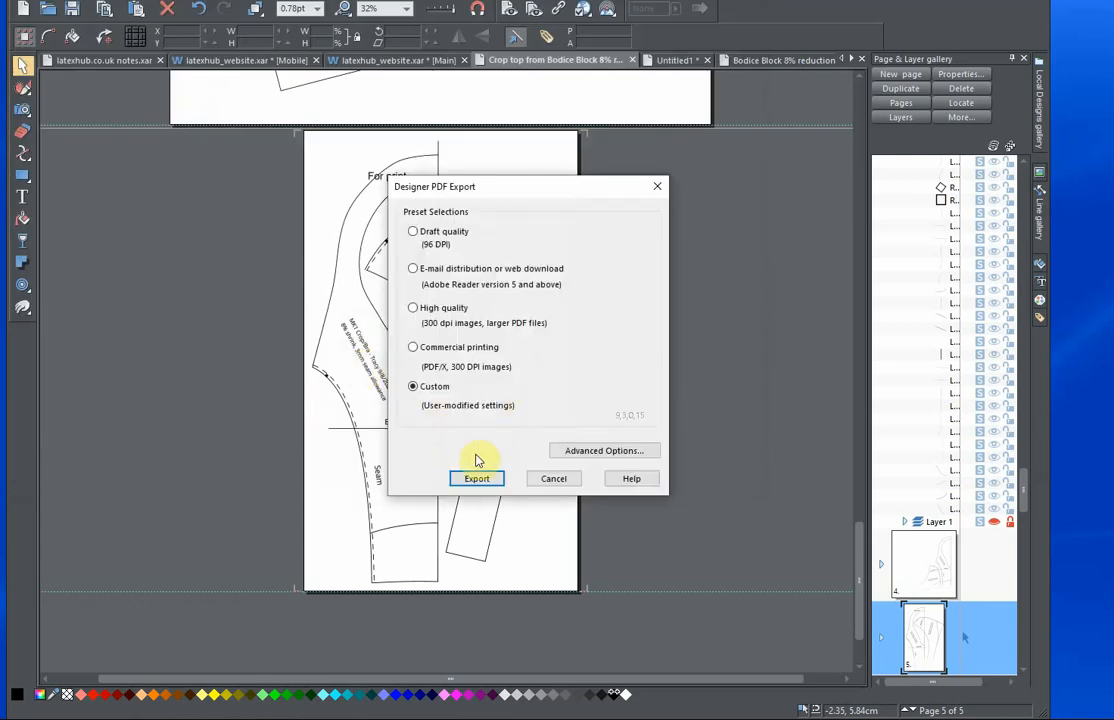
pyautogui.click(478, 480)
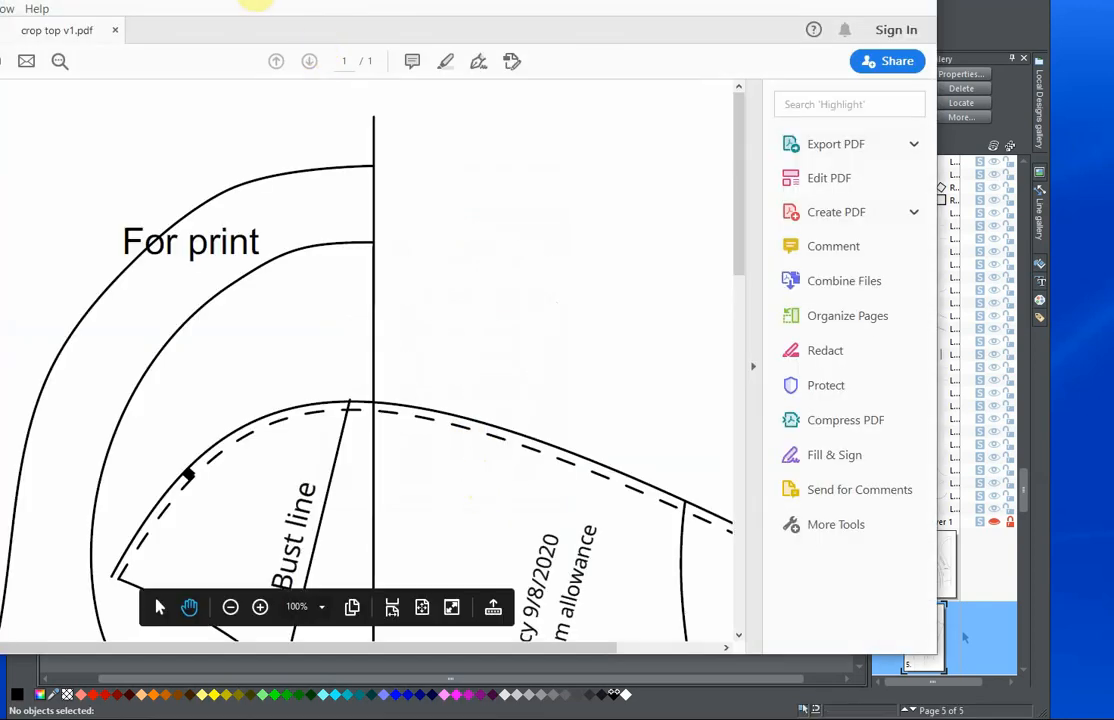
# Bring crop top v1.pdf fully into view in Adobe Acrobat Reader and examine the whole page.
pyautogui.moveTo(256, 0); pyautogui.dragTo(418, 53)
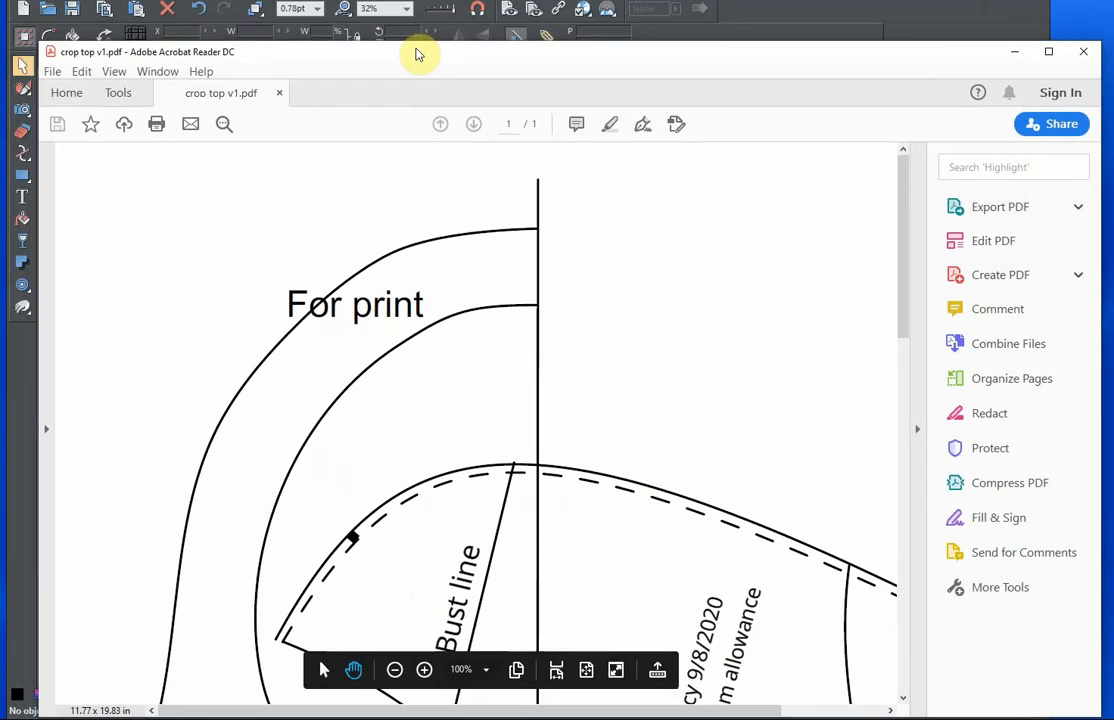
pyautogui.scroll(-2, 544, 398)
pyautogui.keyDown('ctrl'); pyautogui.scroll(-5, 544, 392); pyautogui.keyUp('ctrl')
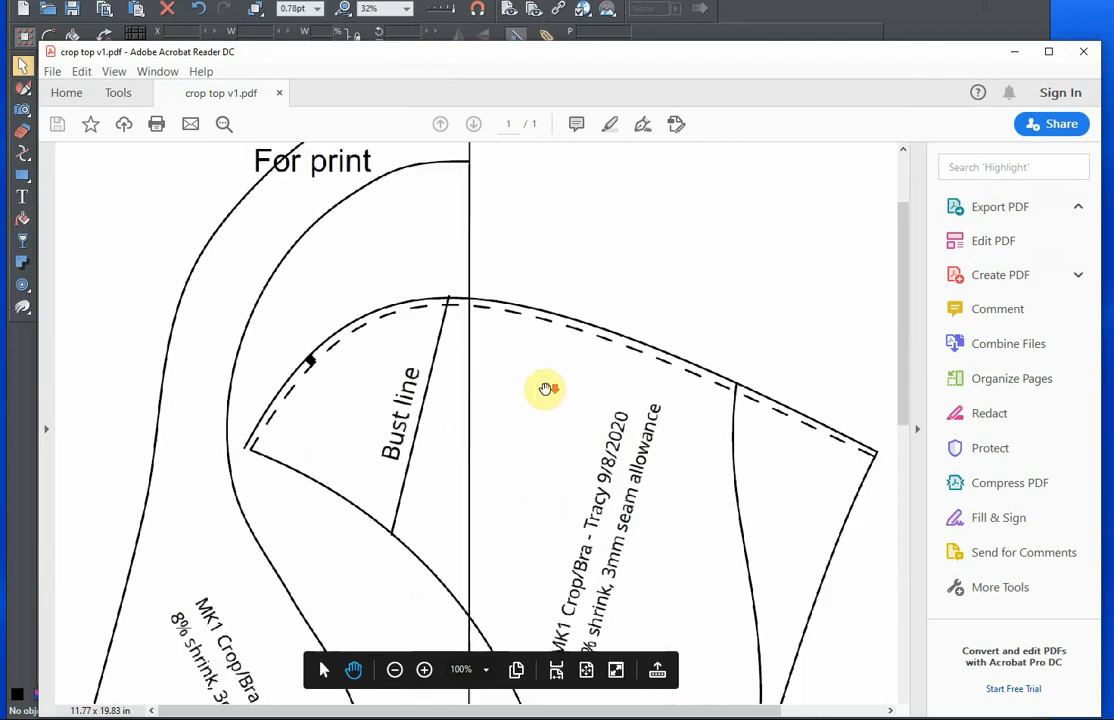
pyautogui.keyDown('ctrl'); pyautogui.scroll(-1, 543, 390); pyautogui.keyUp('ctrl')
pyautogui.keyDown('ctrl'); pyautogui.scroll(5, 545, 390); pyautogui.keyUp('ctrl')
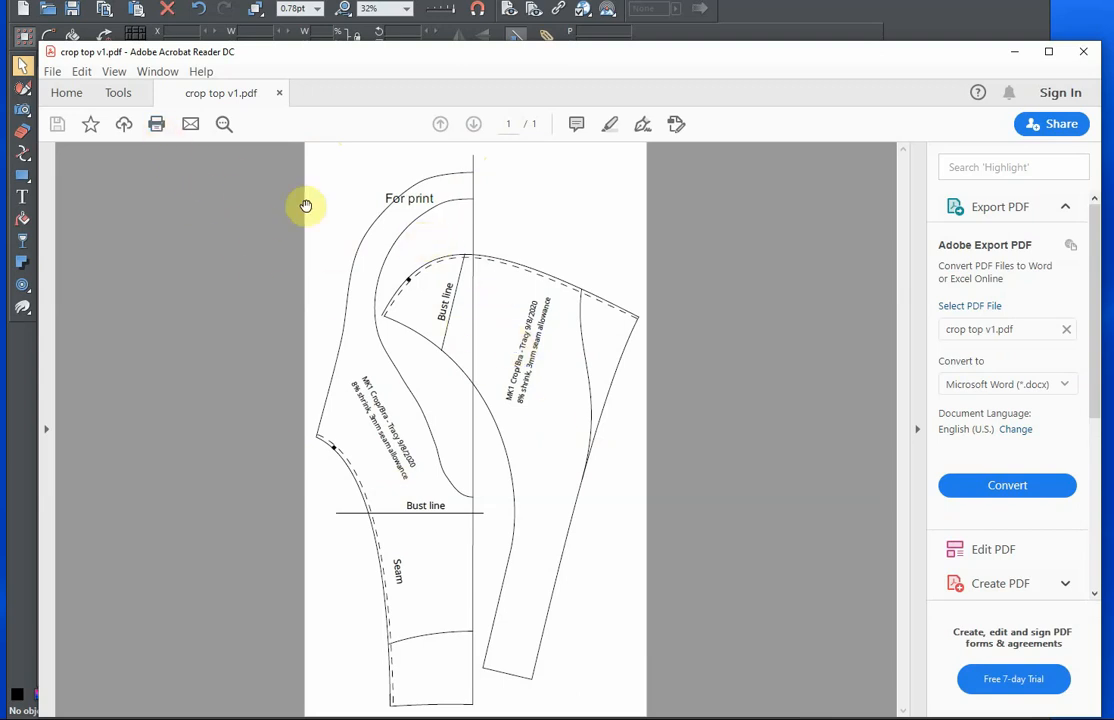
# Compare the Size and Poster print layouts for the PDF, then cancel printing and close Acrobat Reader.
pyautogui.click(157, 126)
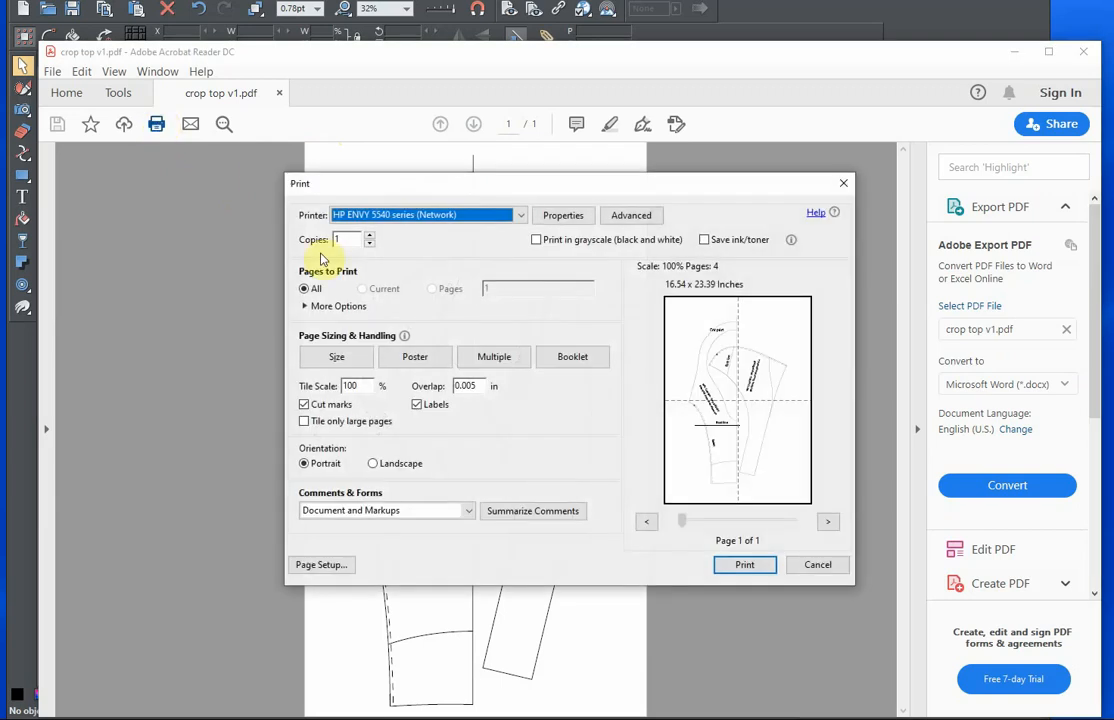
pyautogui.click(336, 357)
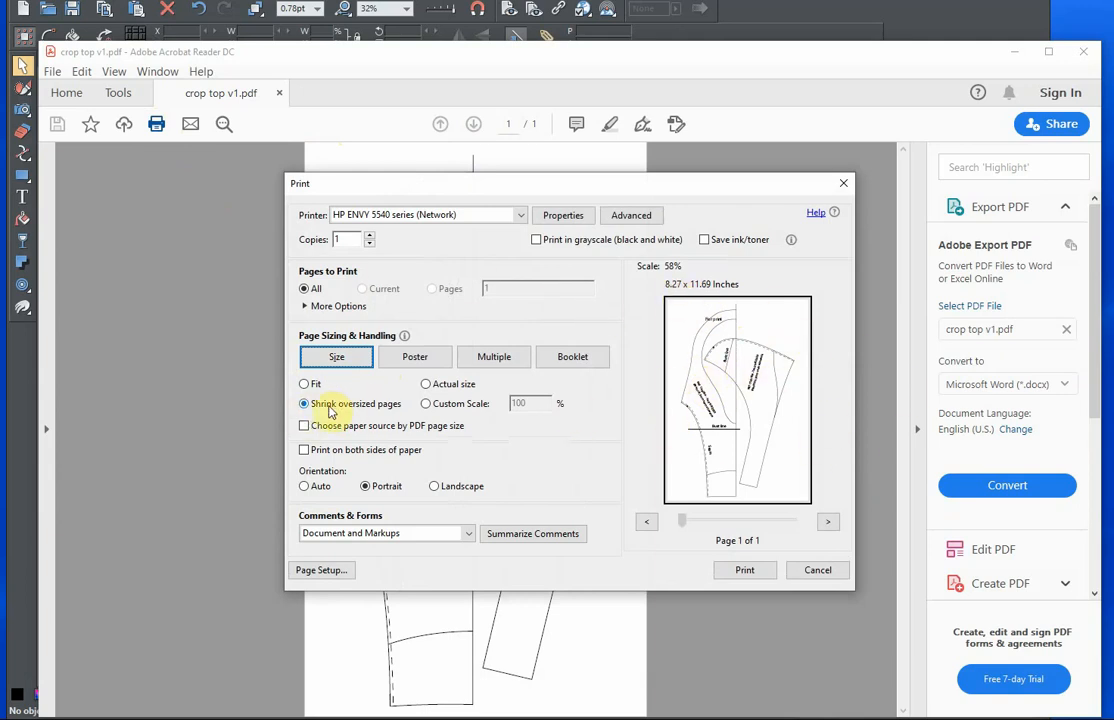
pyautogui.click(418, 362)
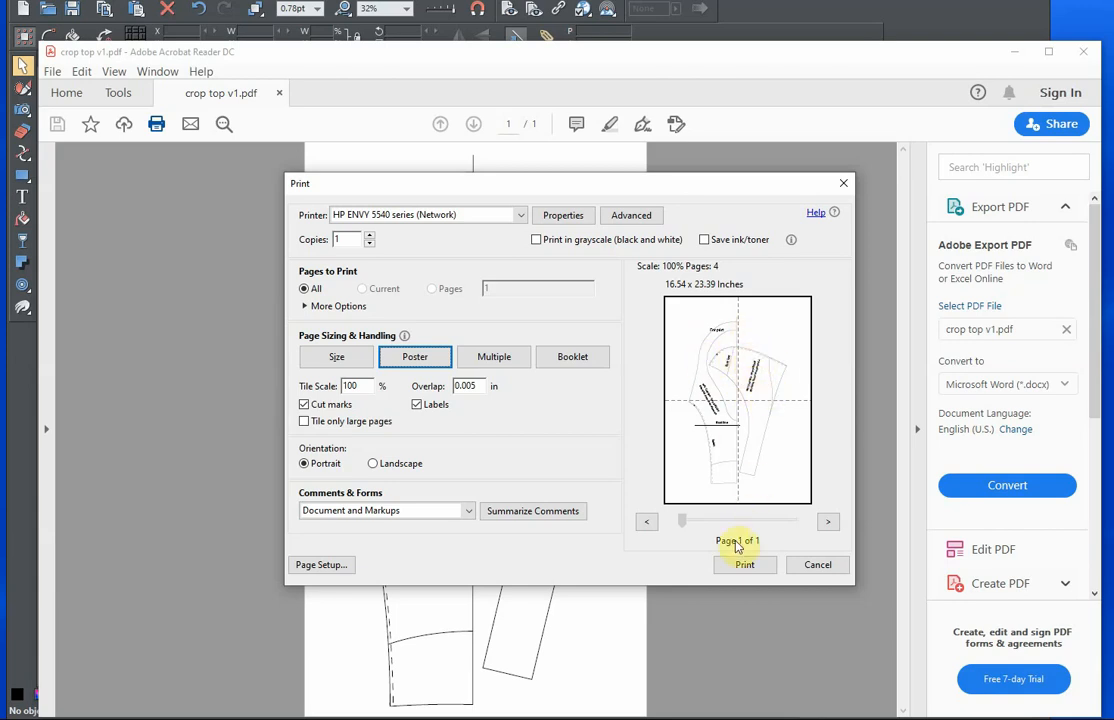
pyautogui.click(816, 566)
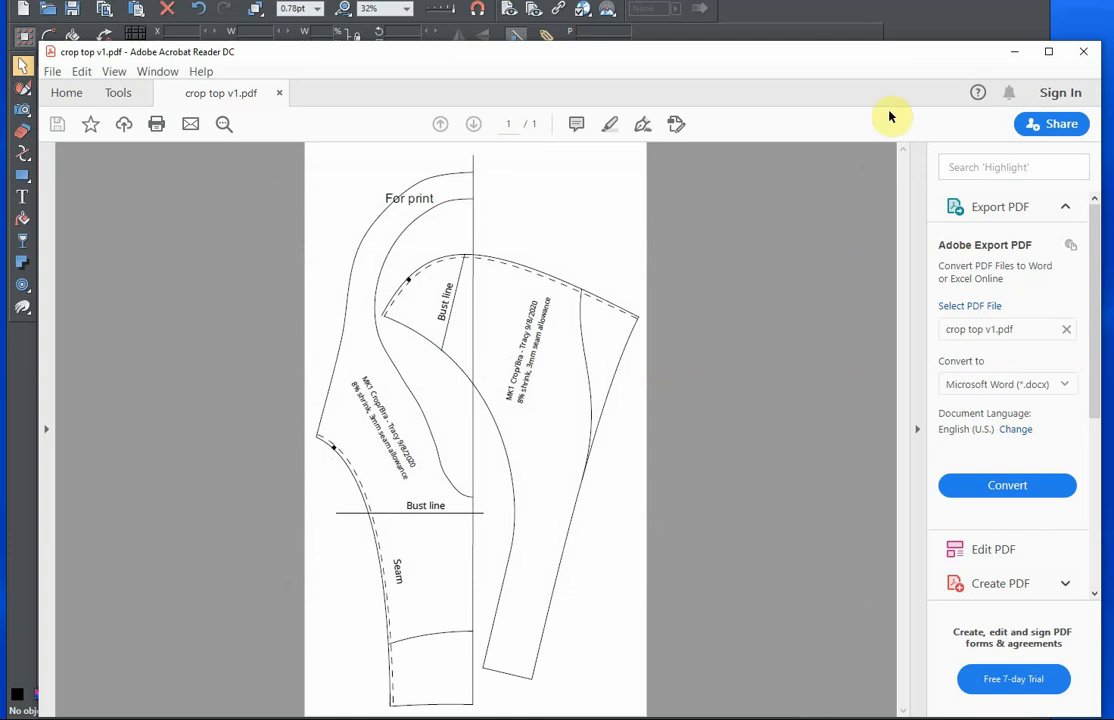
pyautogui.click(1083, 51)
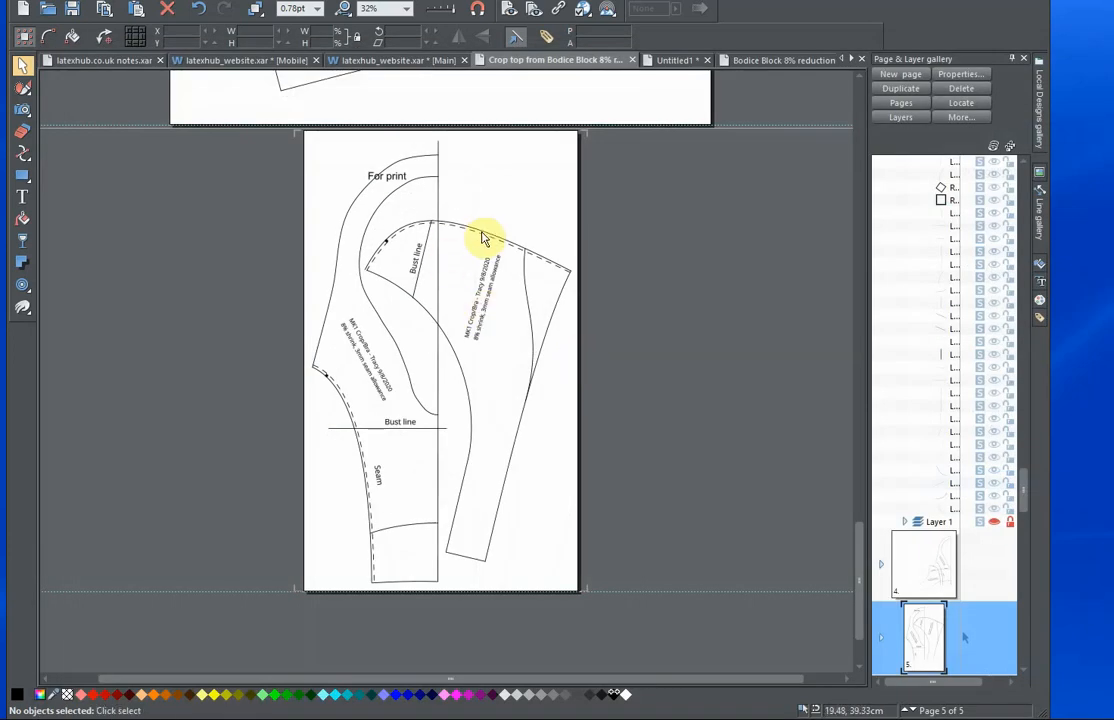
pyautogui.moveTo(482, 238); pyautogui.dragTo(392, 222)
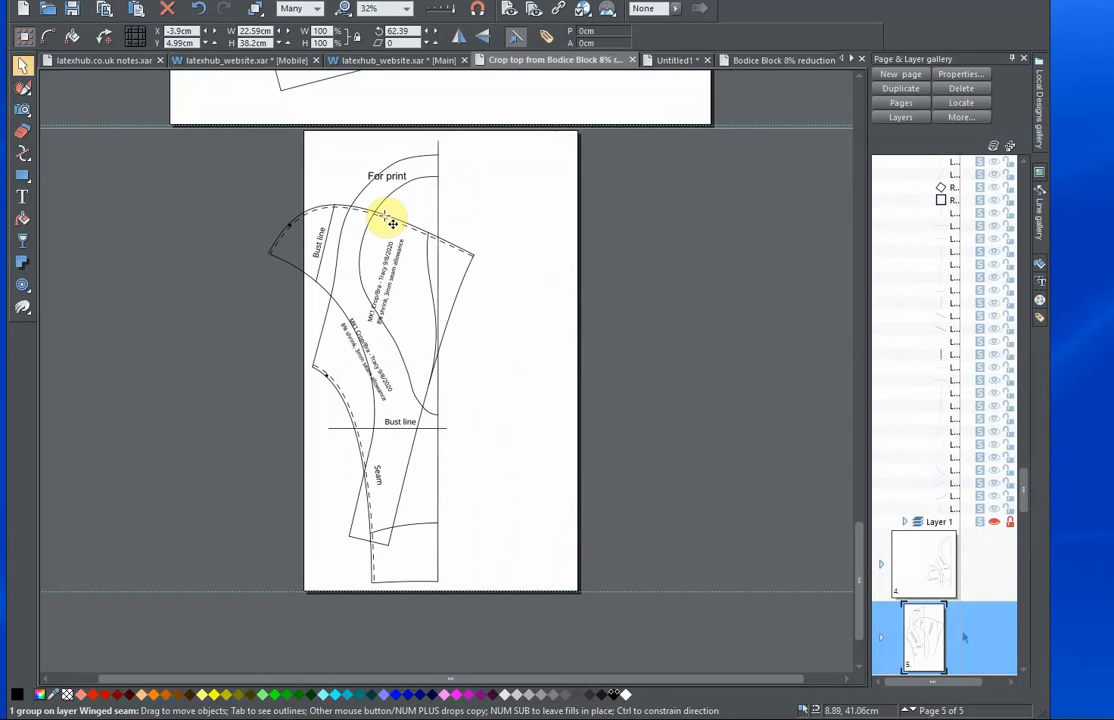
pyautogui.press('Escape')
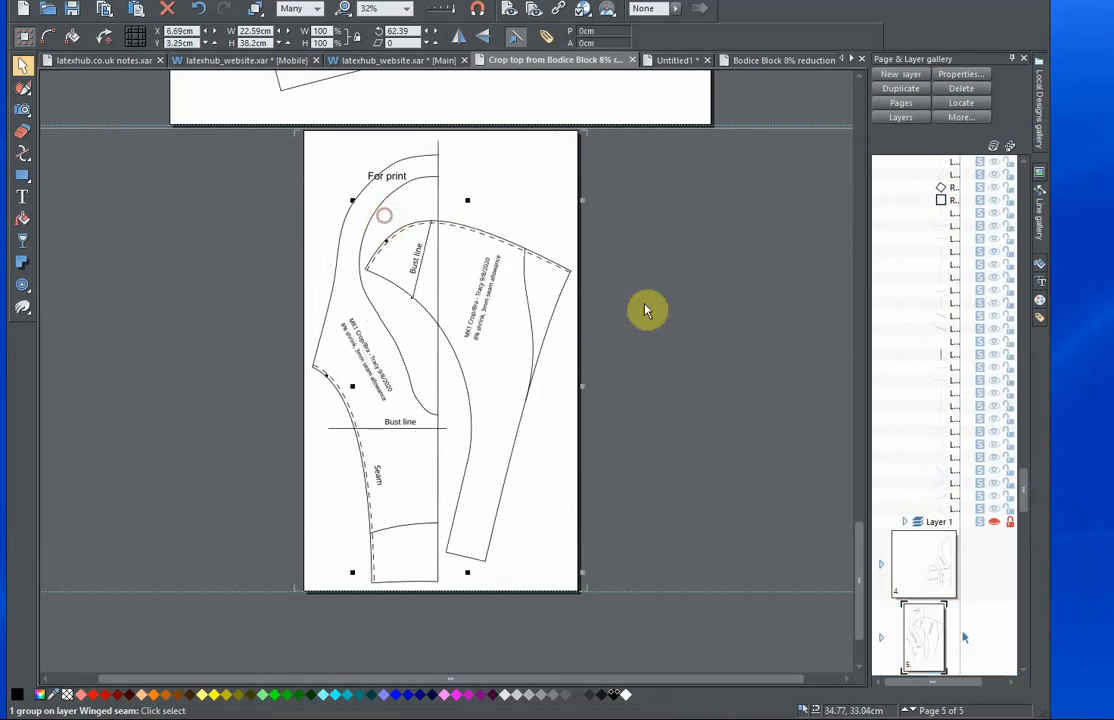
pyautogui.click(652, 404)
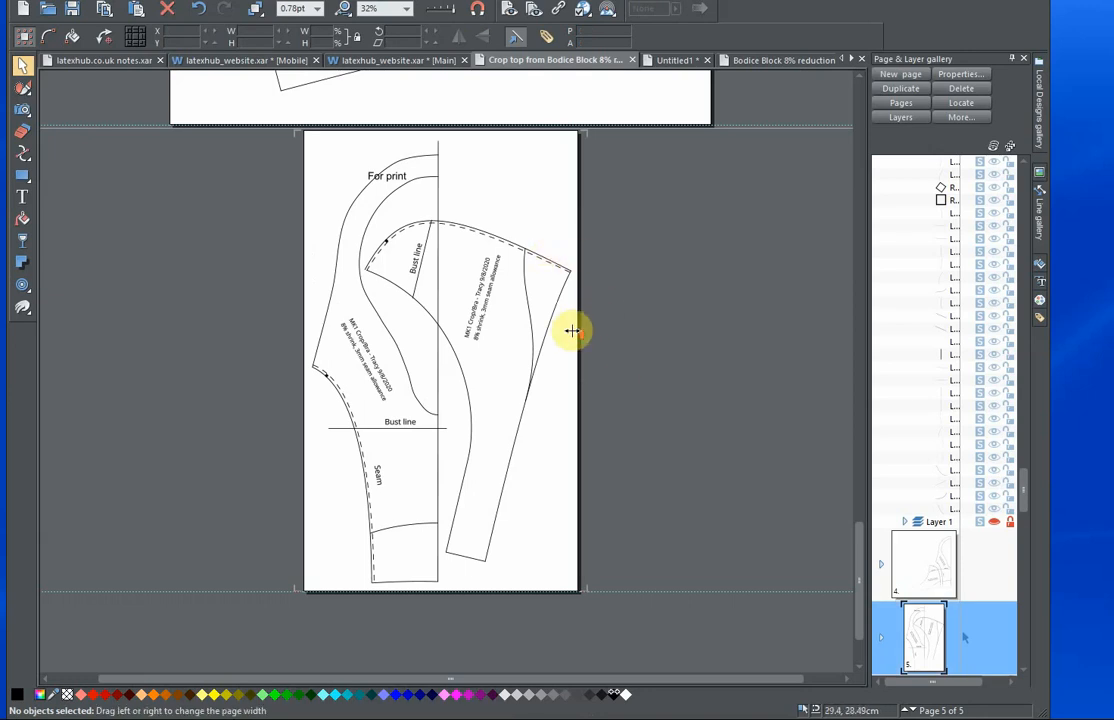
# Examine the wing-seam bodice block on page 3 with the traced pattern photos laid over it.
pyautogui.scroll(1, 565, 340)
pyautogui.scroll(-1, 531, 356)
pyautogui.scroll(6, 528, 354)
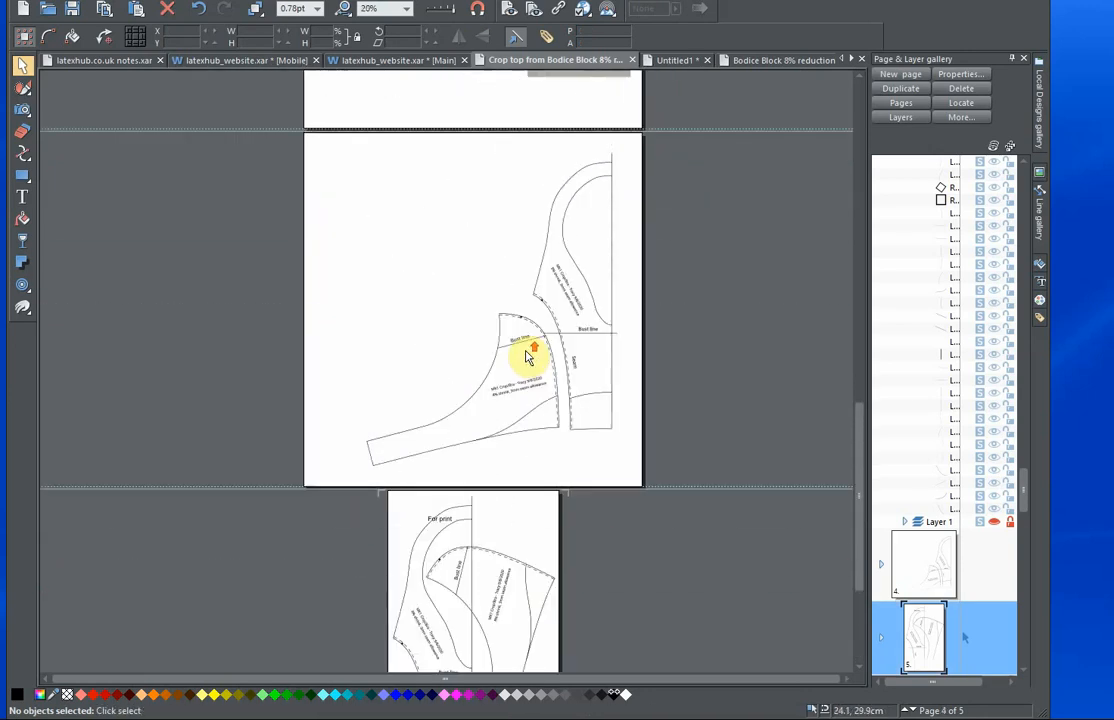
pyautogui.scroll(3, 528, 356)
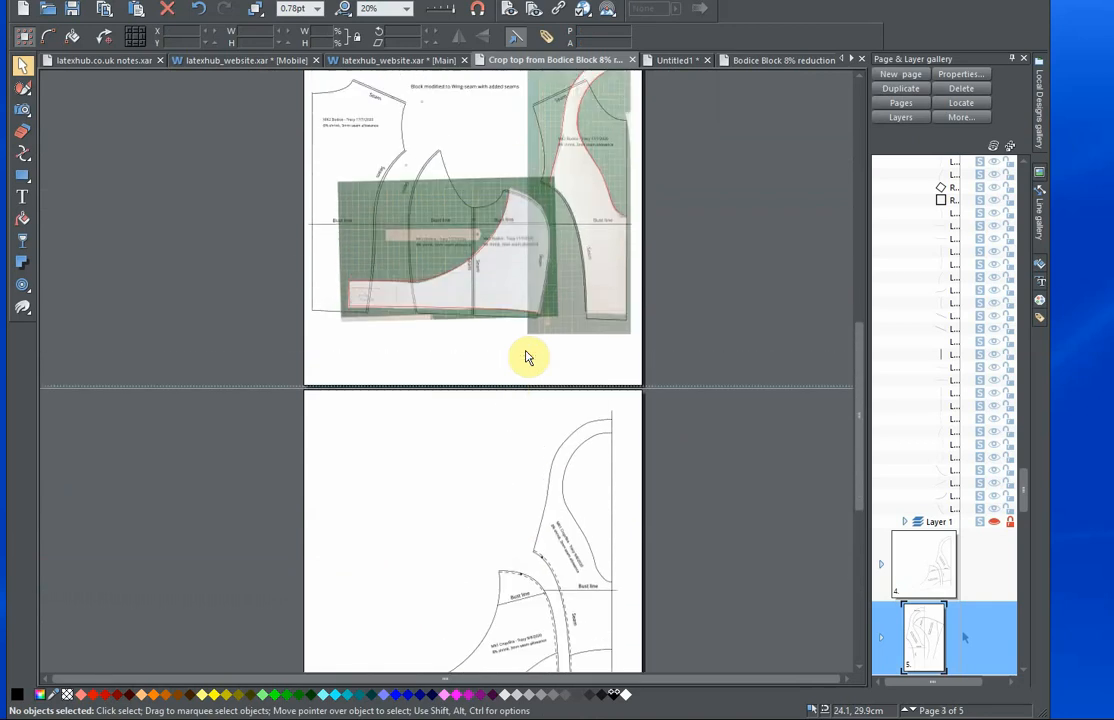
pyautogui.moveTo(564, 252); pyautogui.dragTo(492, 350)
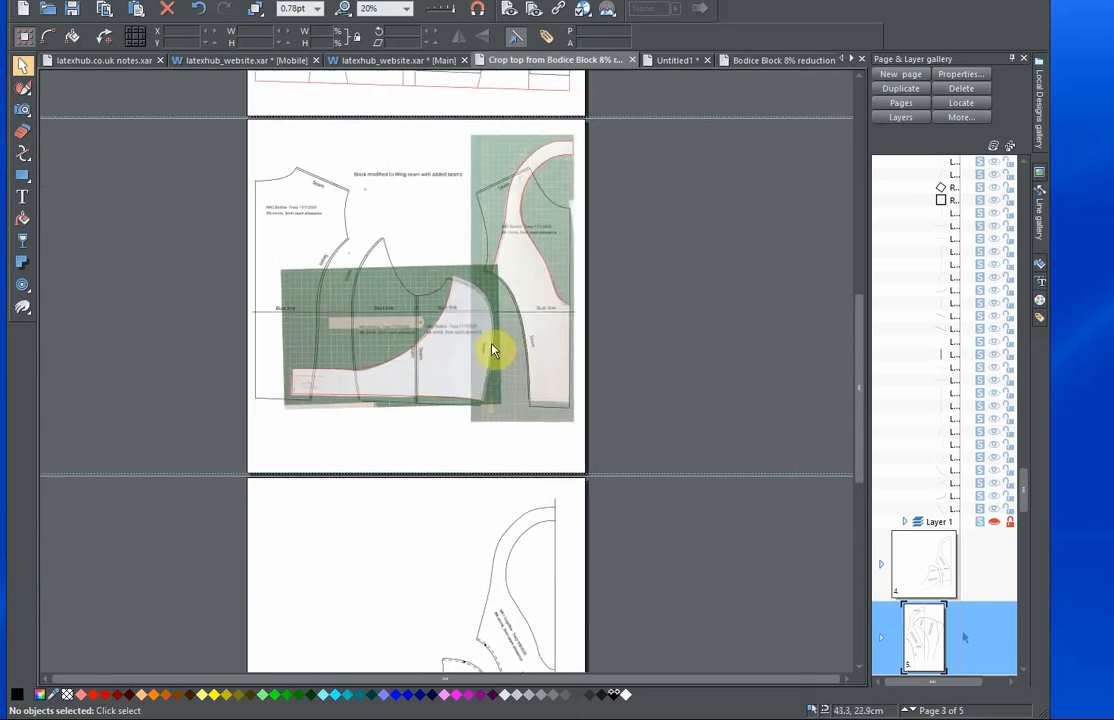
pyautogui.scroll(4, 447, 350)
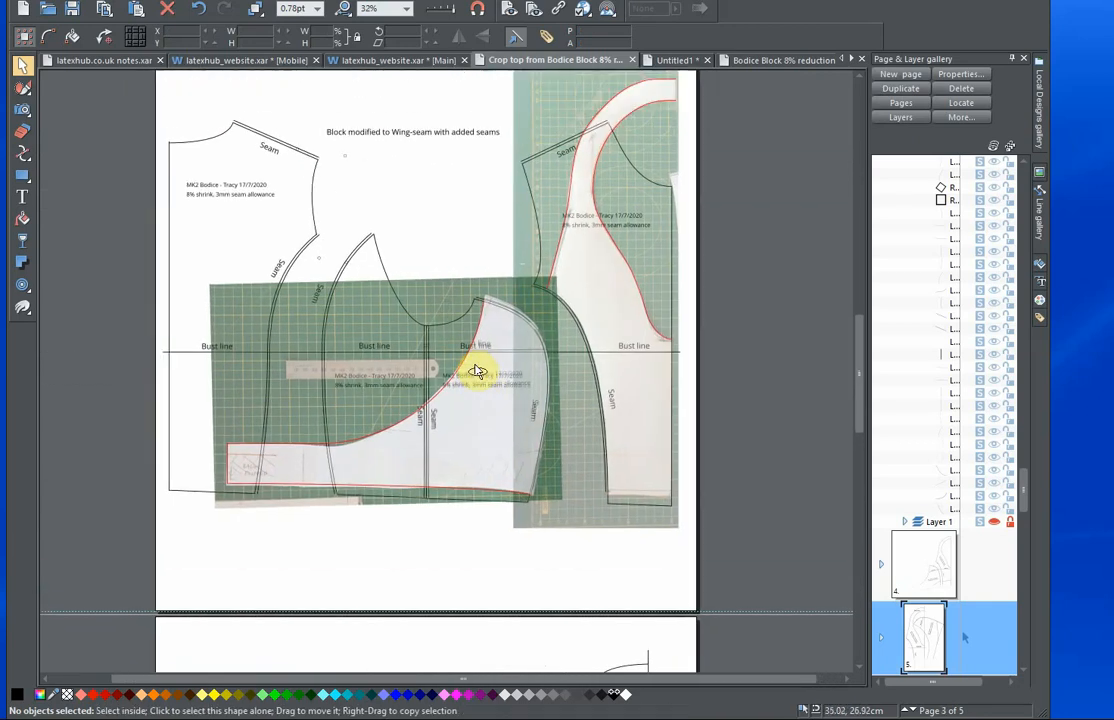
pyautogui.scroll(-1, 563, 403)
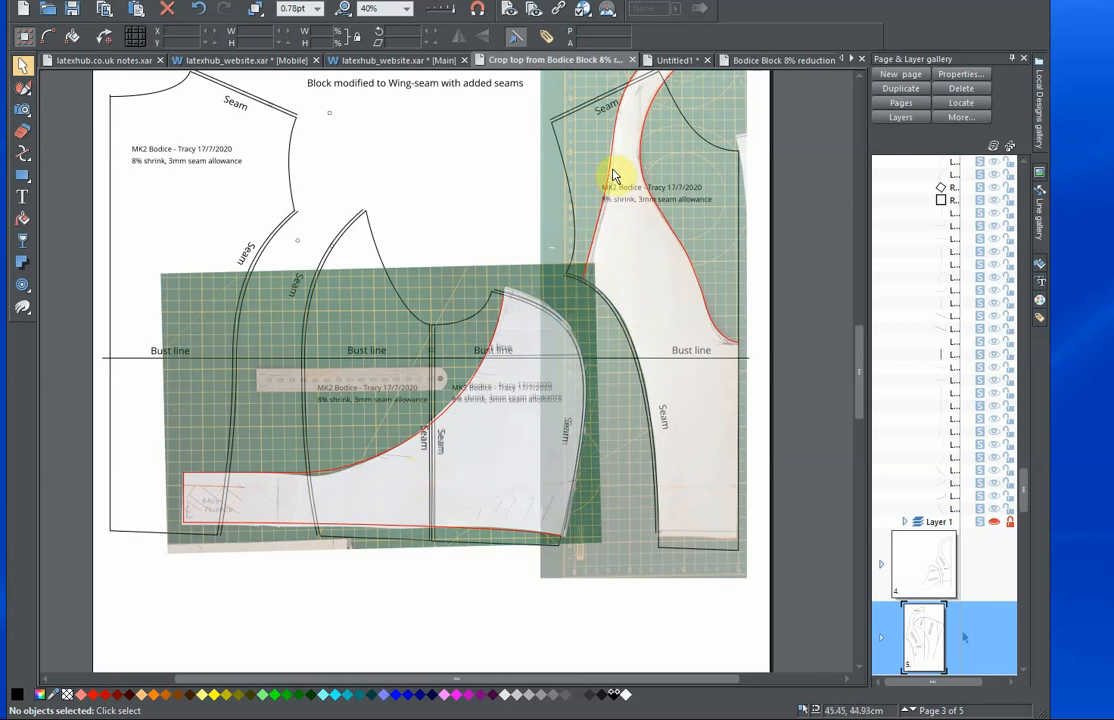
# Review the crop top panels on page 4 and the bodice block drafts on pages 1 and 2.
pyautogui.scroll(-1, 459, 413)
pyautogui.scroll(-6, 459, 415)
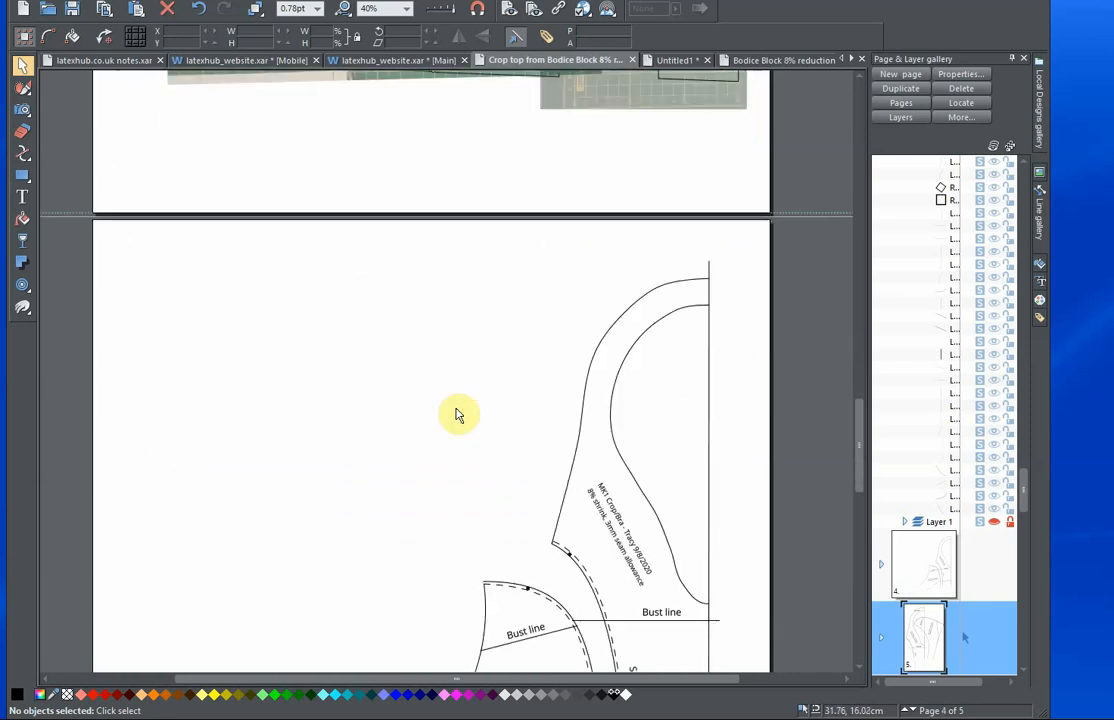
pyautogui.scroll(-2, 459, 415)
pyautogui.scroll(-5, 509, 460)
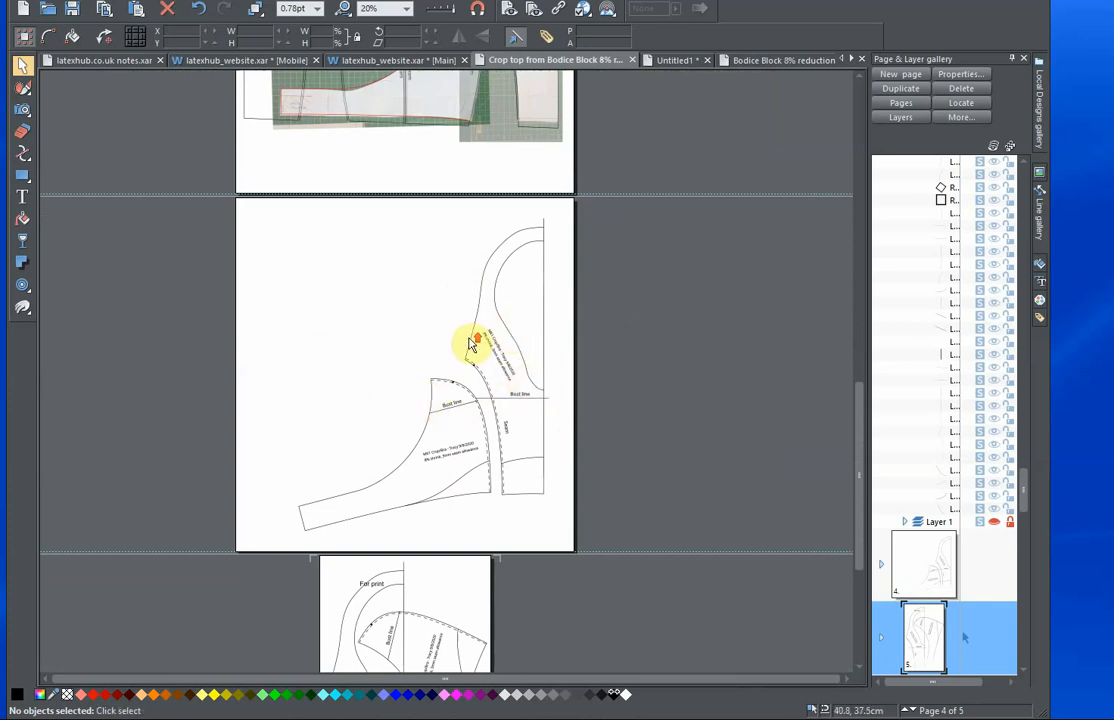
pyautogui.scroll(1, 470, 345)
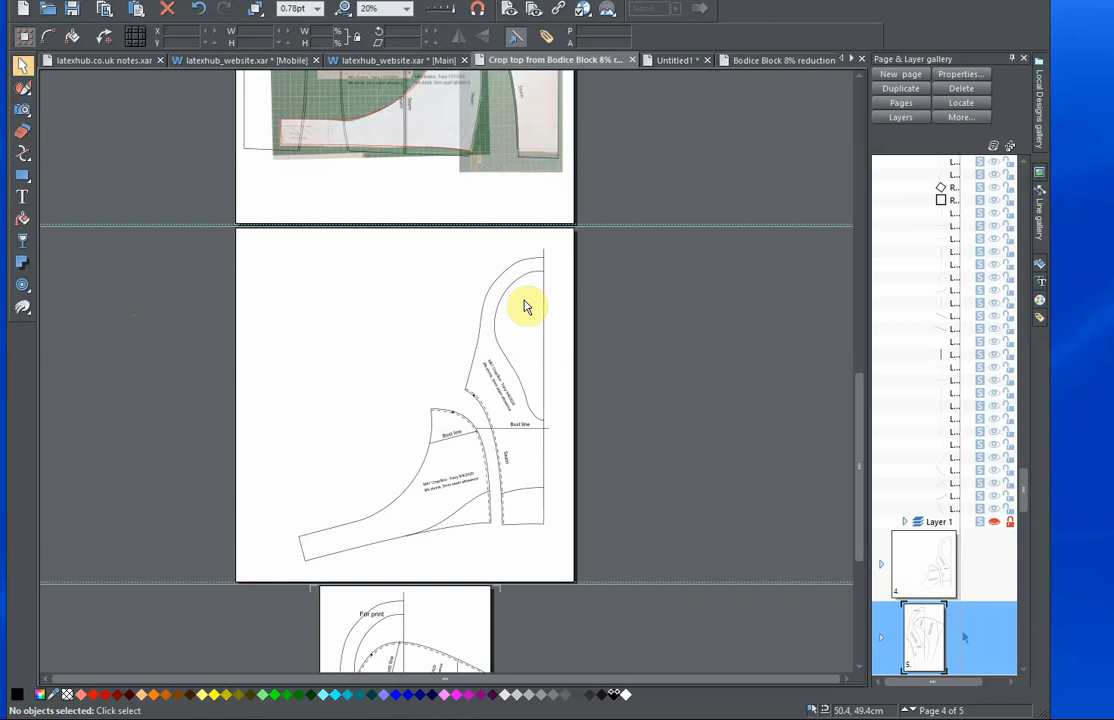
pyautogui.scroll(15, 522, 306)
pyautogui.scroll(8, 523, 299)
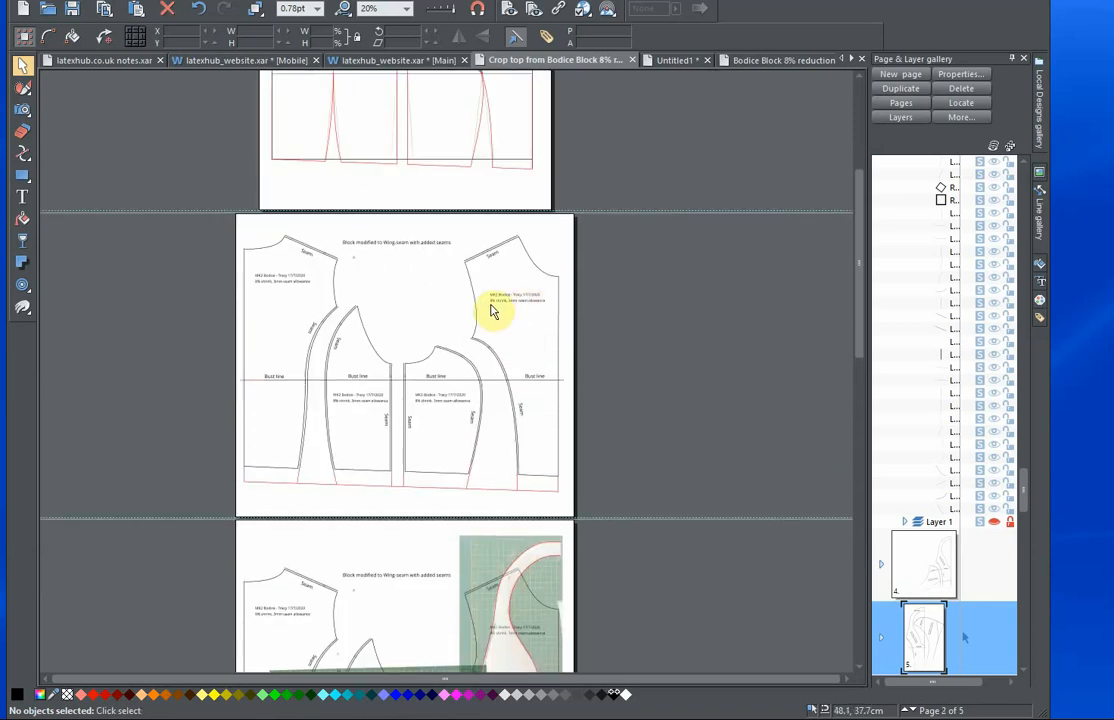
pyautogui.scroll(10, 525, 383)
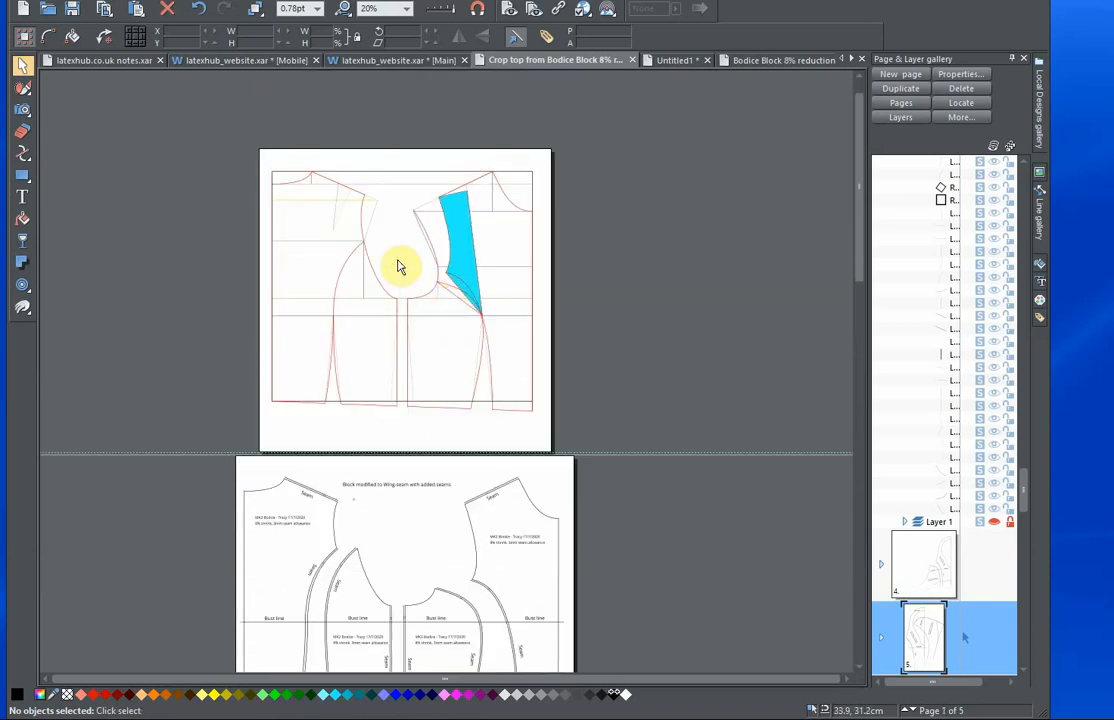
pyautogui.scroll(-9, 428, 400)
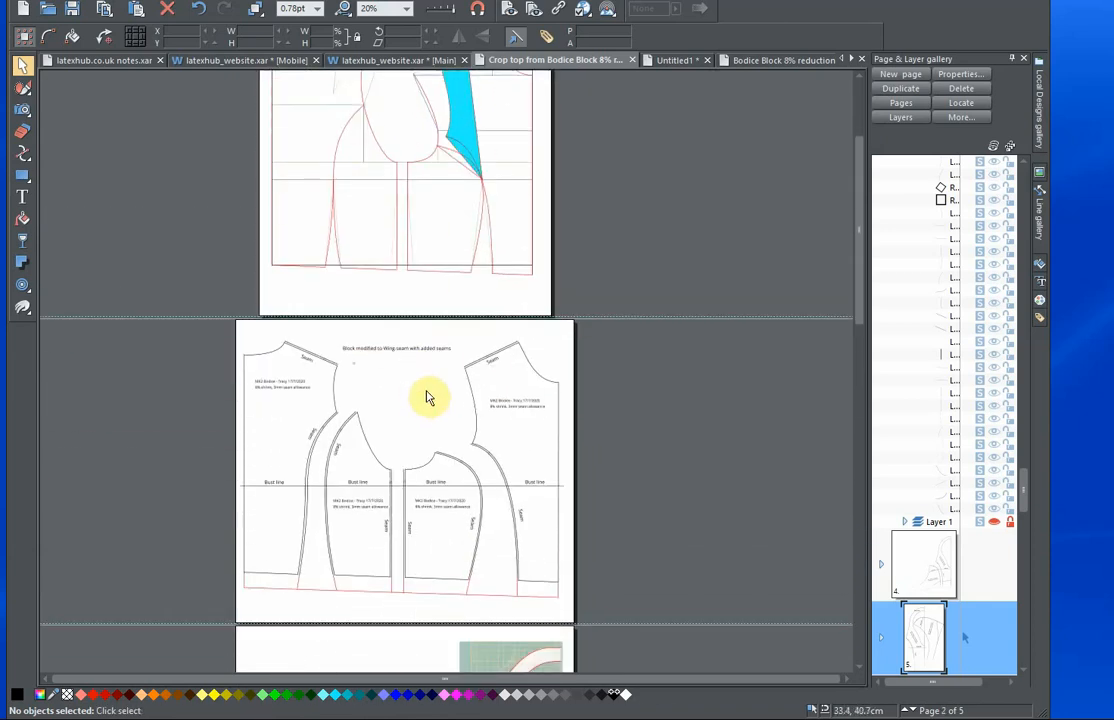